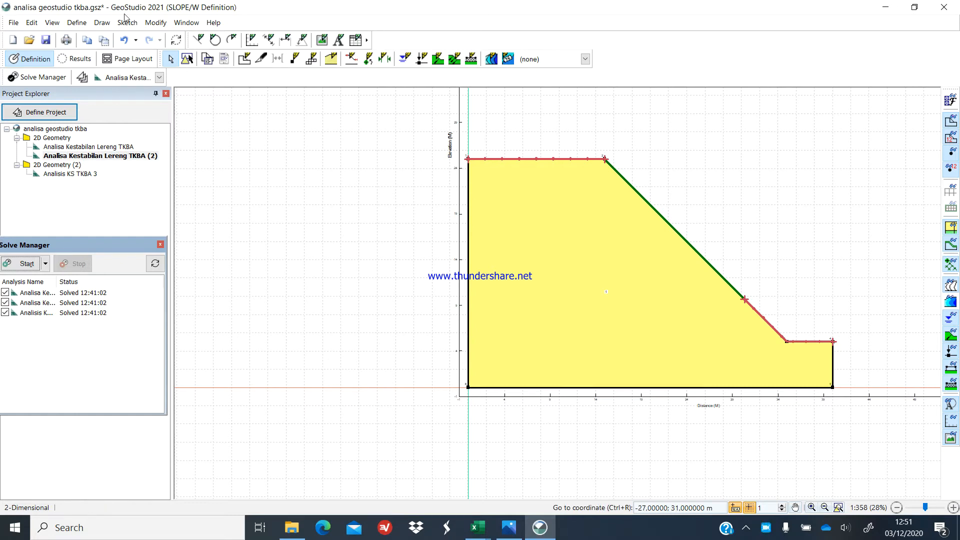
View the computed slip surface of the slope in the results view and return to the definition view.
left_click(185, 22)
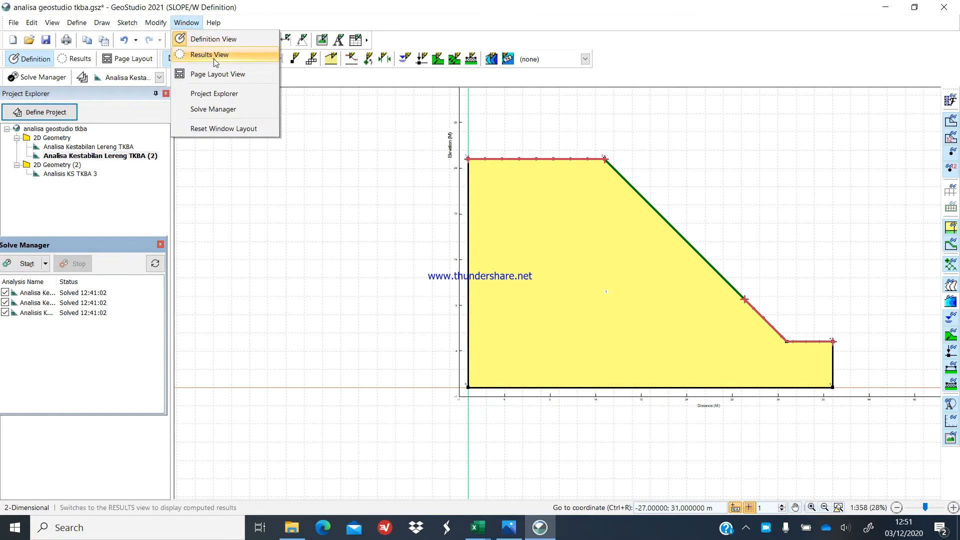
left_click(207, 55)
scroll(728, 118, "up", 3)
scroll(728, 118, "down", 2)
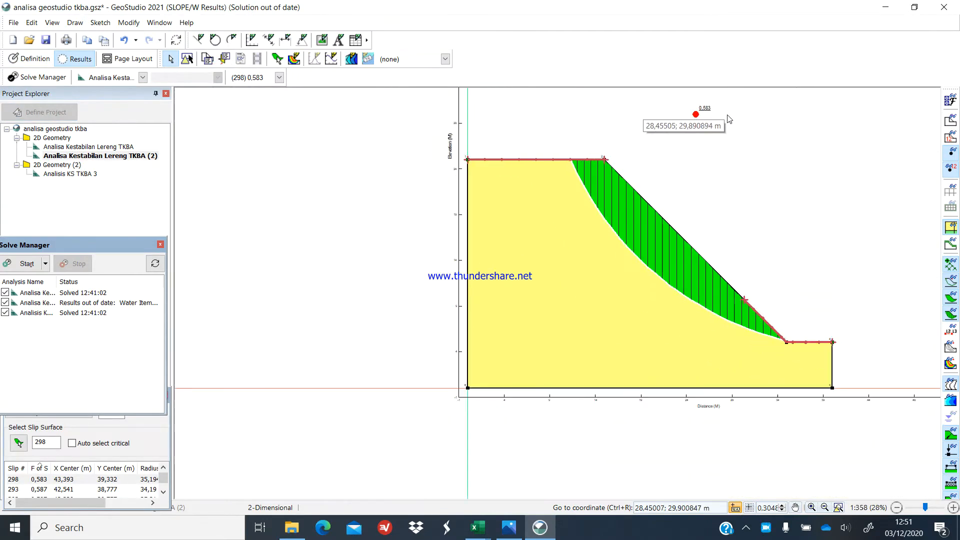
left_click(159, 23)
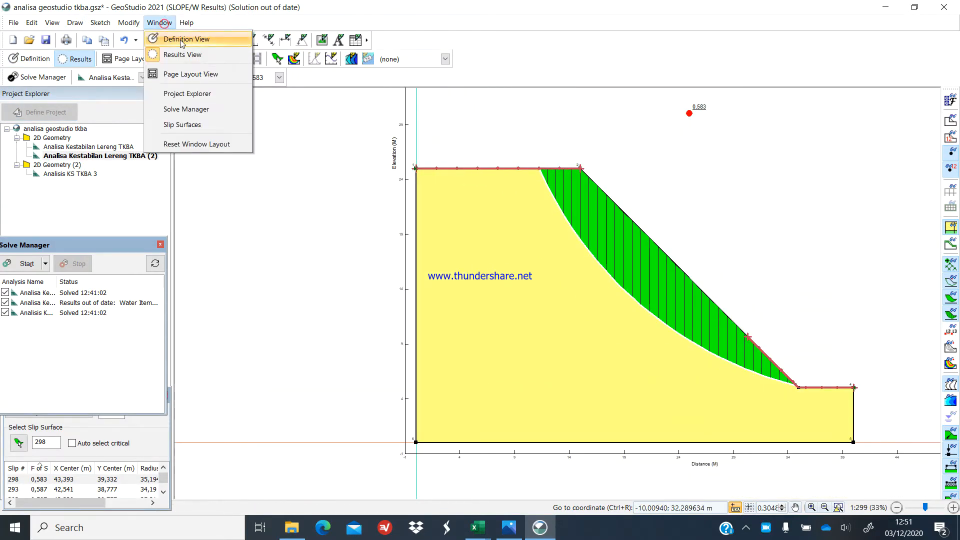
left_click(173, 37)
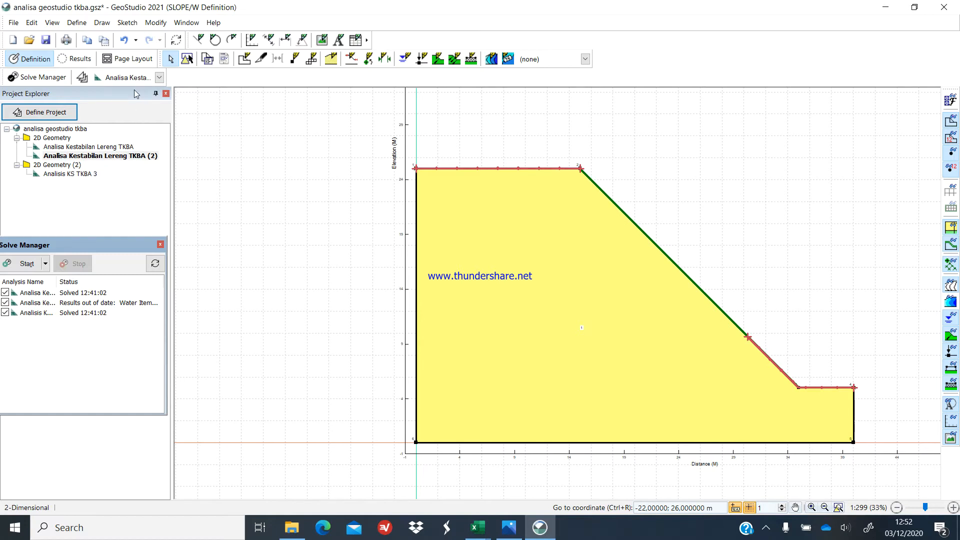
In the project definition, set the PWP conditions of Analisa Kestabilan Lereng TKBA (2) to Piezometric Line.
left_click(78, 24)
left_click(95, 39)
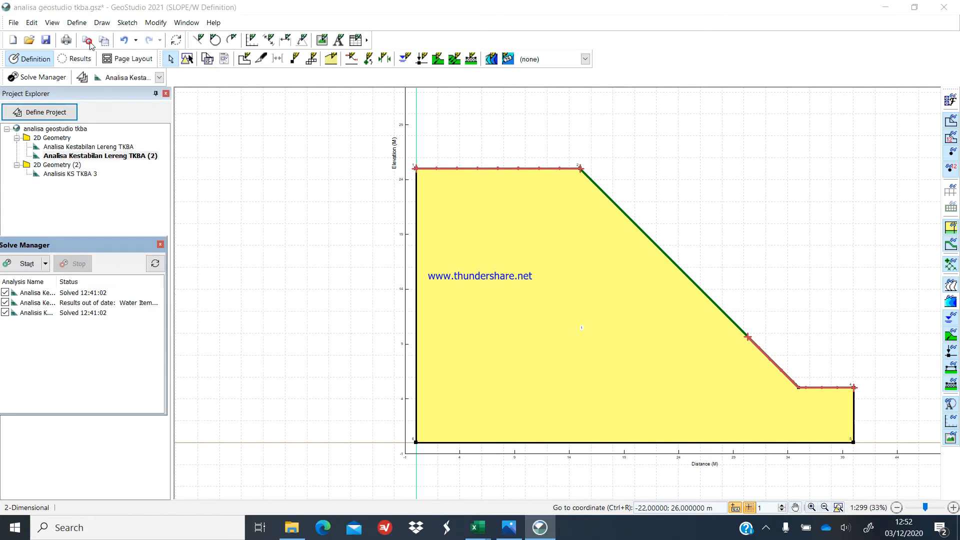
left_click(672, 177)
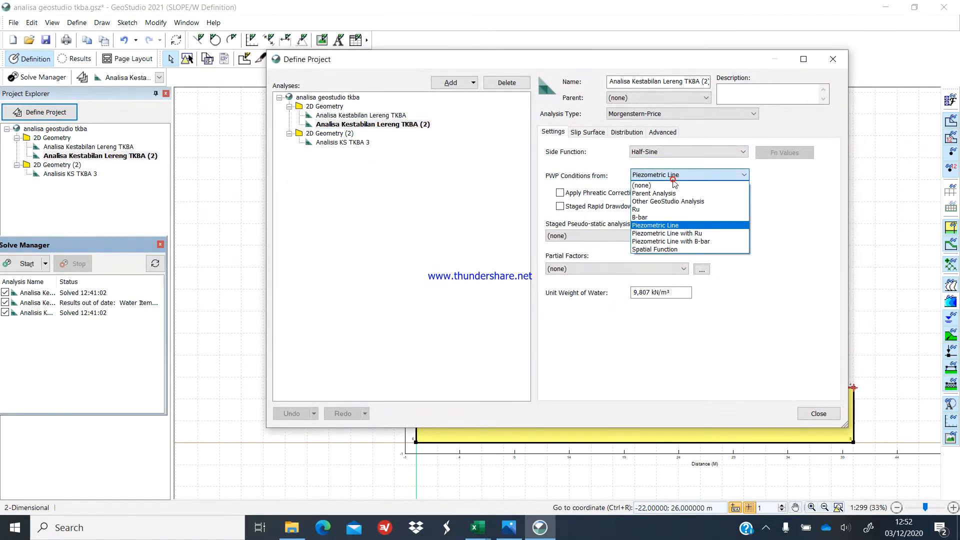
left_click(679, 175)
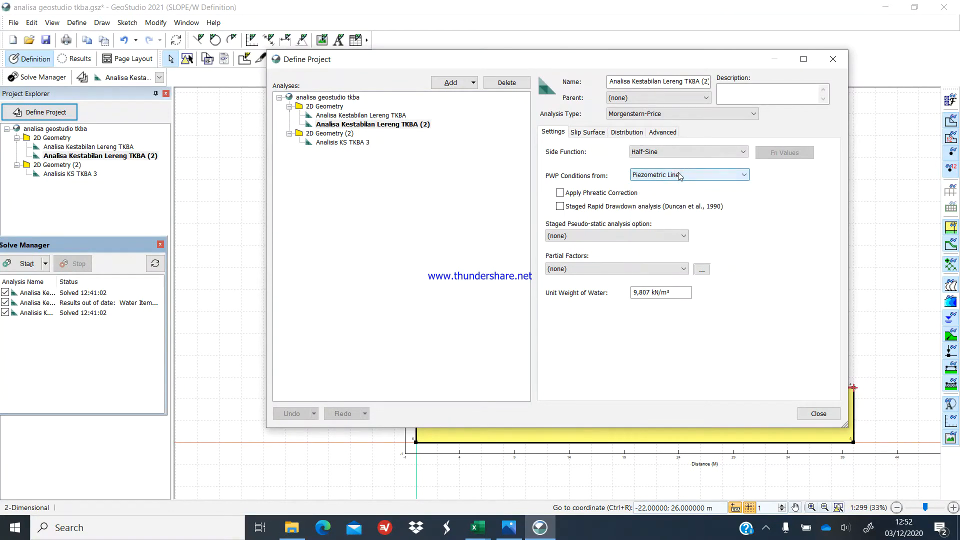
left_click(678, 175)
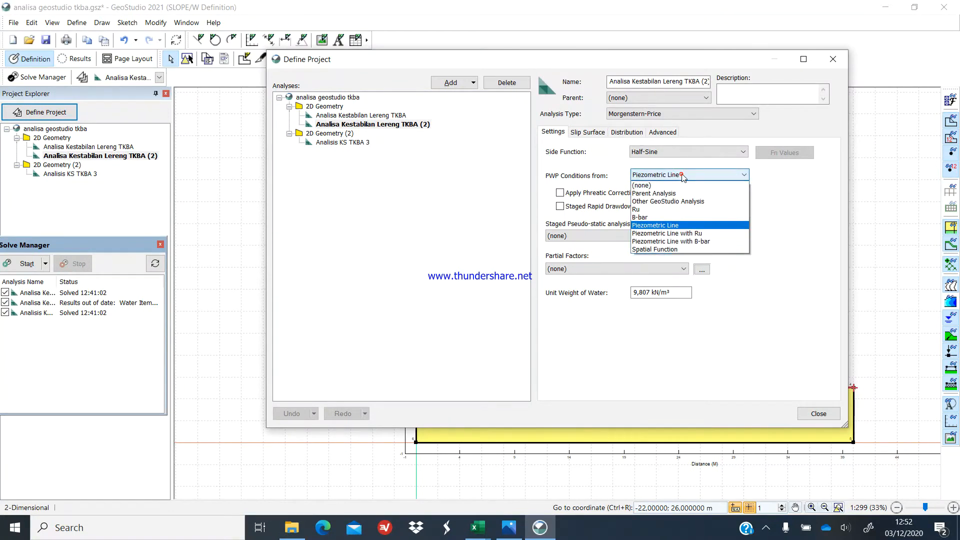
left_click(673, 225)
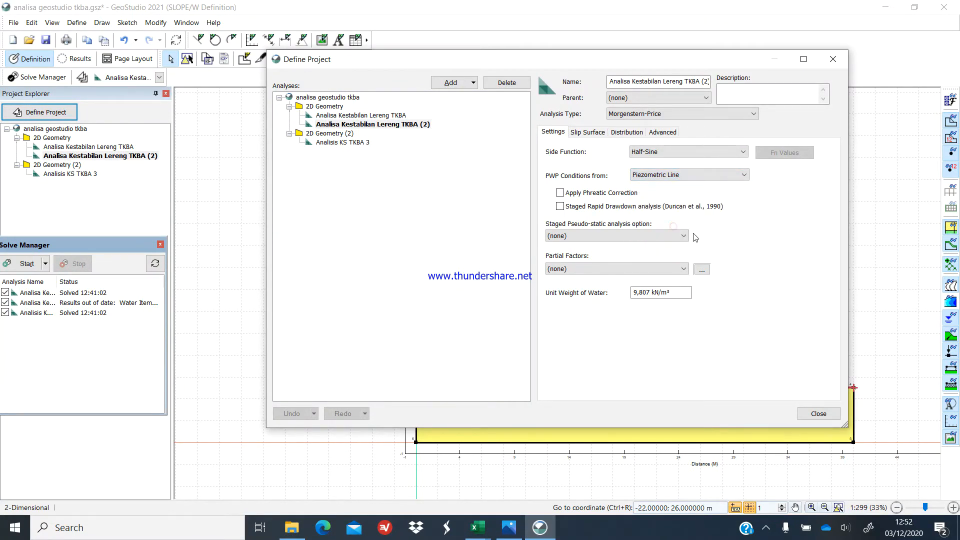
left_click(818, 414)
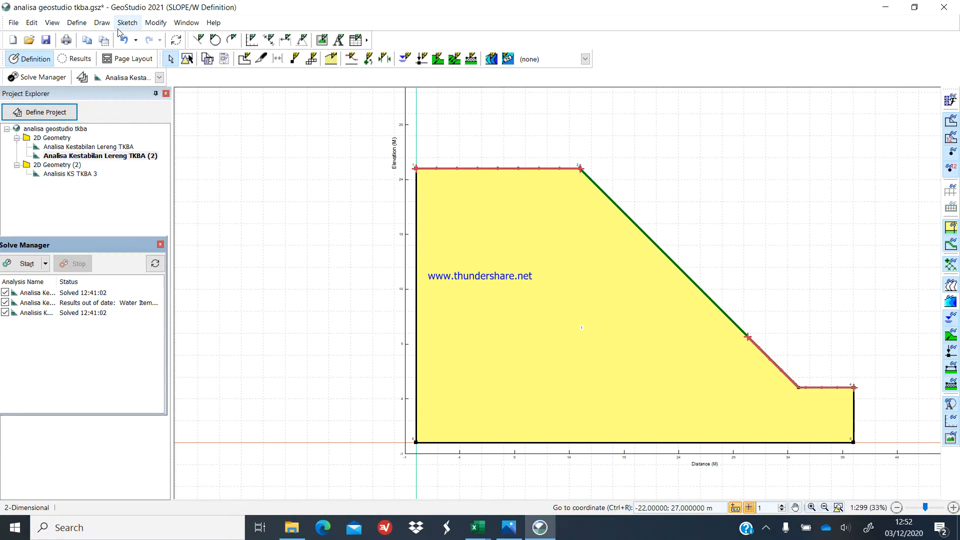
Open the pore water pressure definition and add piezometric line 2.
left_click(103, 23)
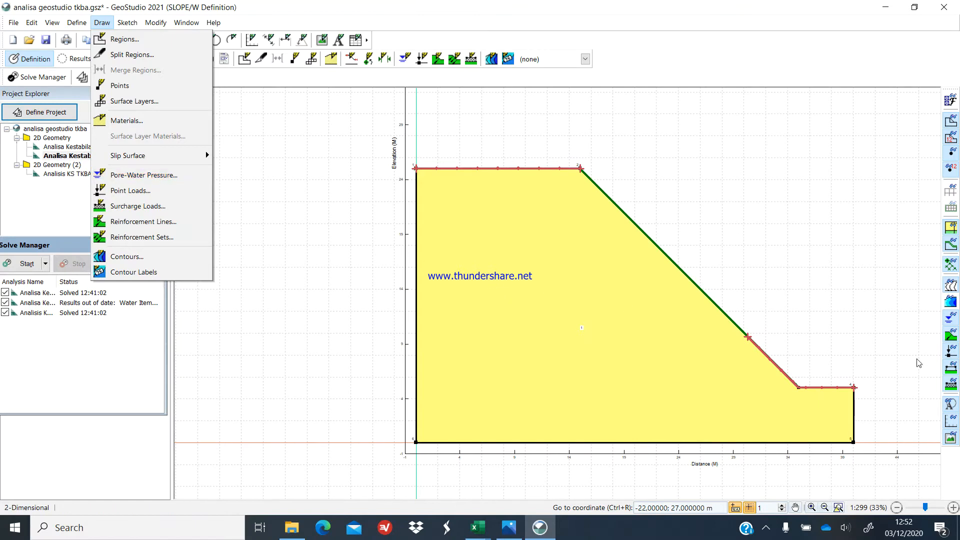
left_click(102, 23)
left_click(79, 22)
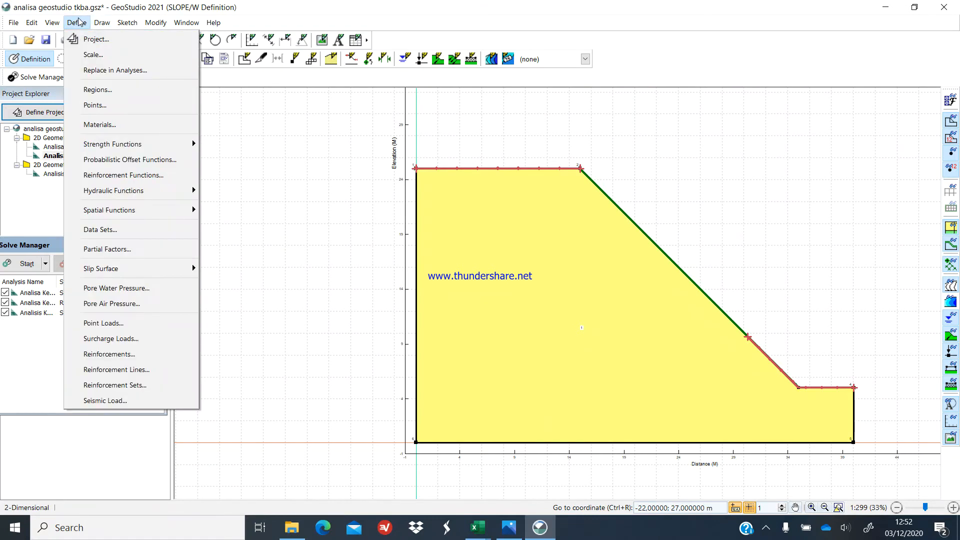
left_click(142, 288)
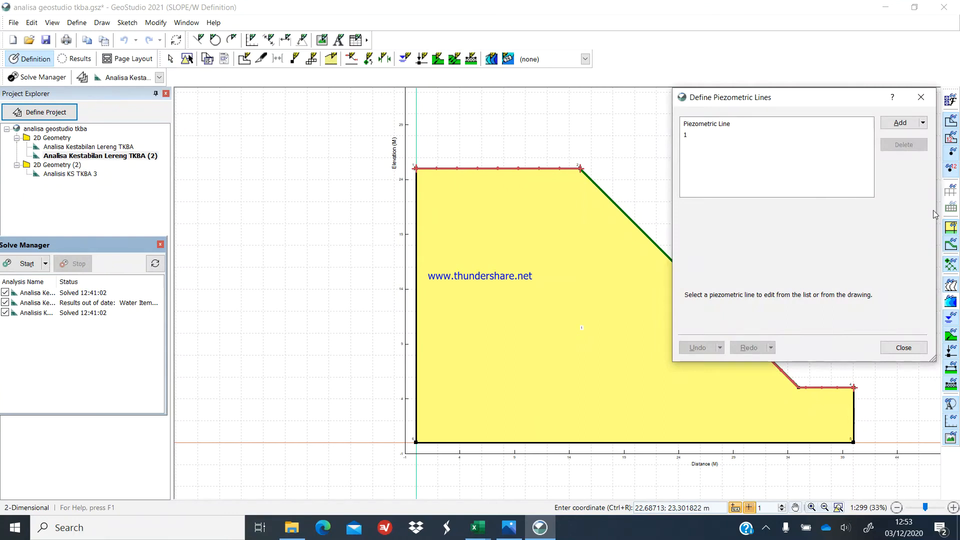
left_click(900, 125)
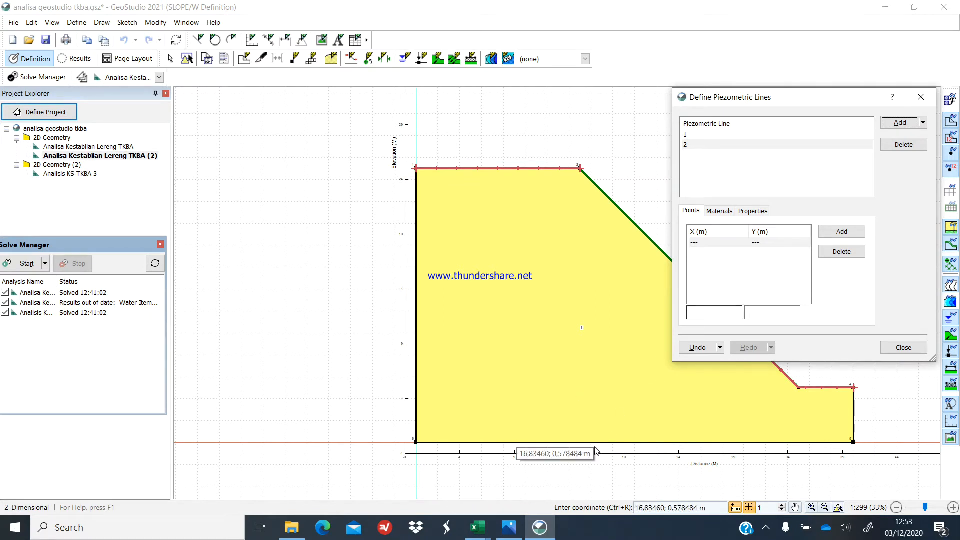
Switch to the Excel workbook Session 4_Piezometric Line.xlsx and copy the X and Y coordinates in B11:C16.
mouse_move(478, 528)
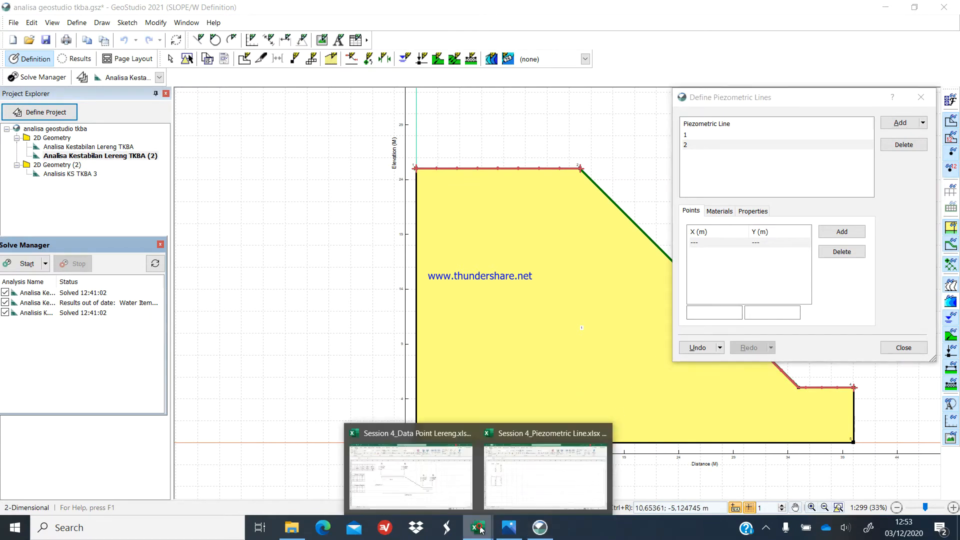
left_click(507, 485)
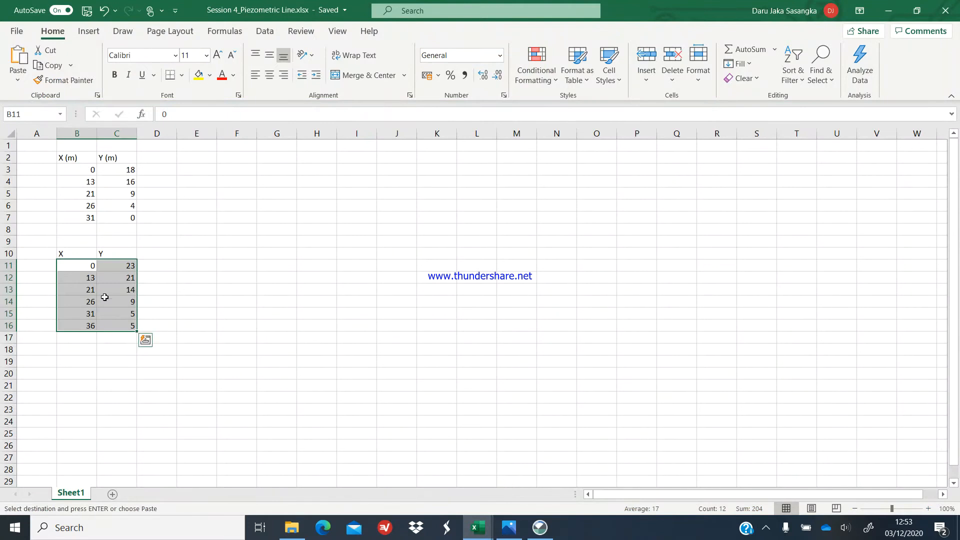
left_click_drag(75, 265, 121, 323)
right_click(120, 324)
left_click(150, 185)
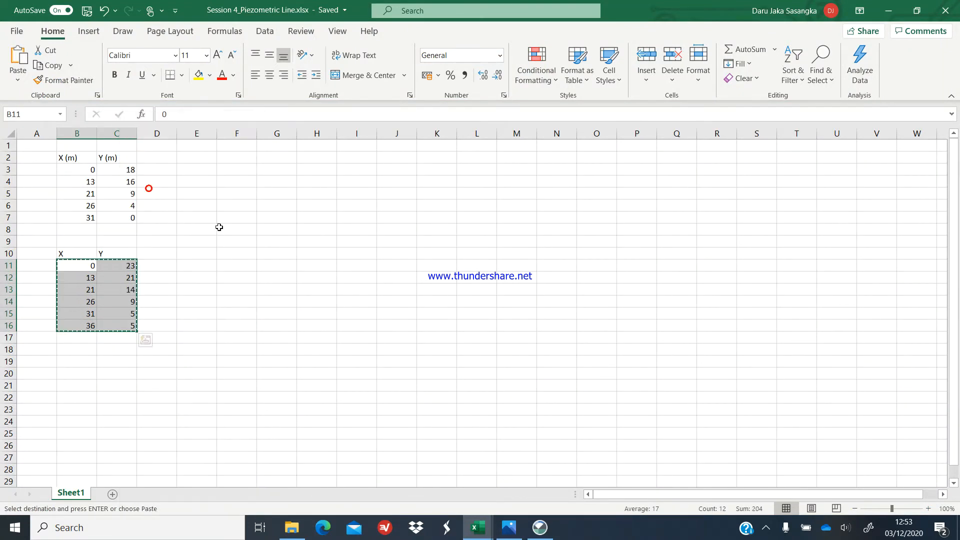
left_click(478, 530)
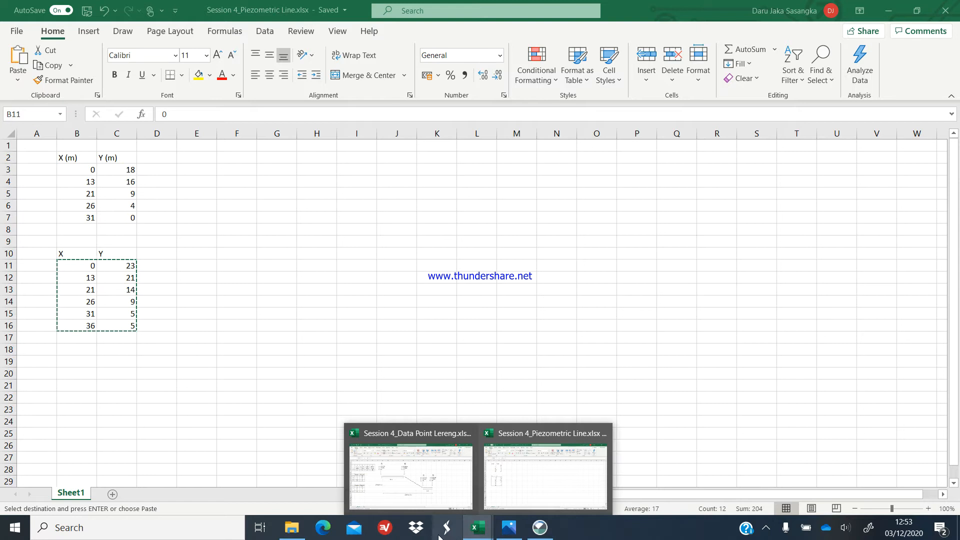
Back in GeoStudio, paste the copied coordinates as the points of piezometric line 2 and close the definition.
left_click(537, 532)
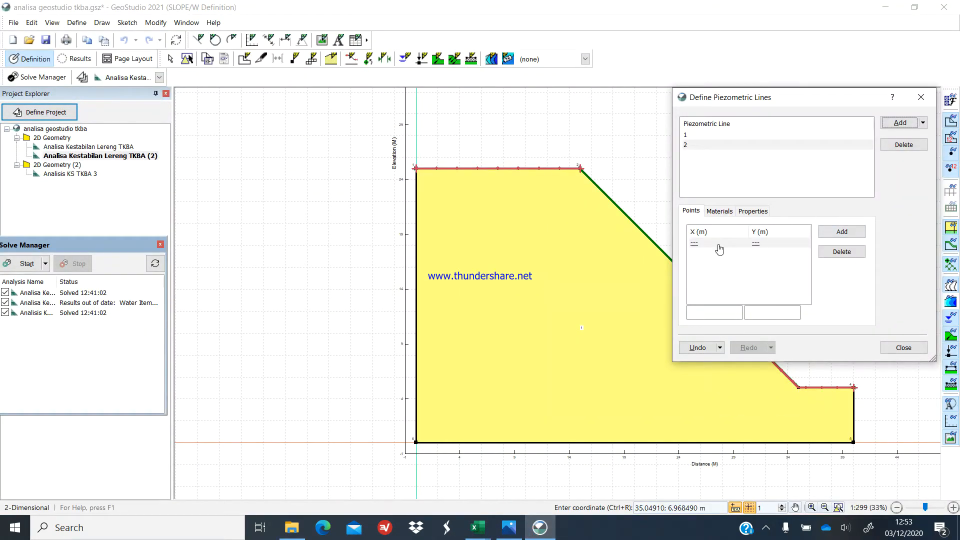
right_click(701, 250)
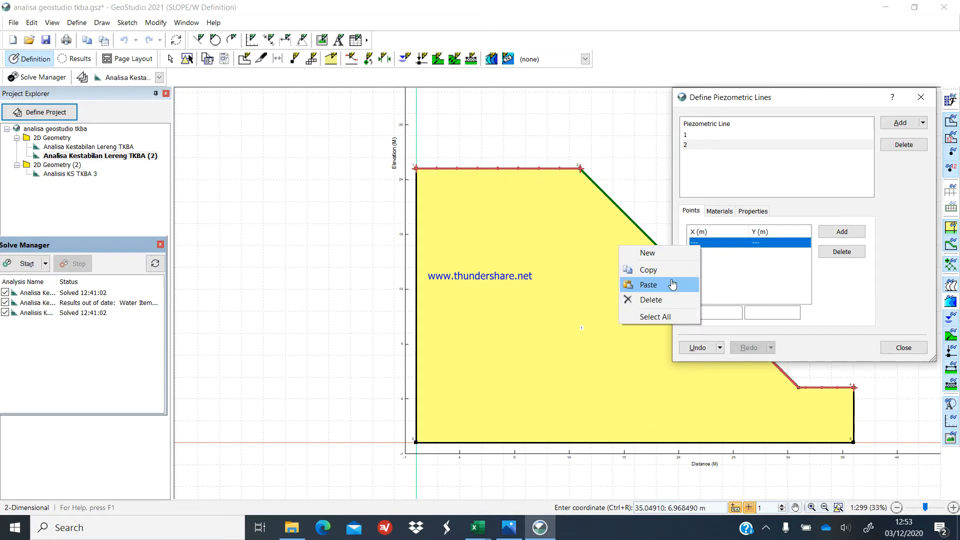
left_click(669, 282)
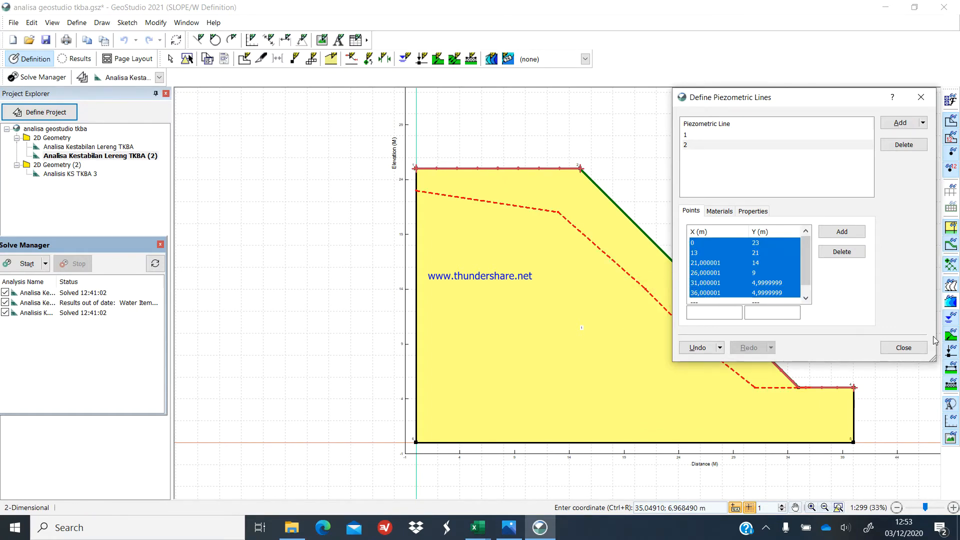
left_click(903, 348)
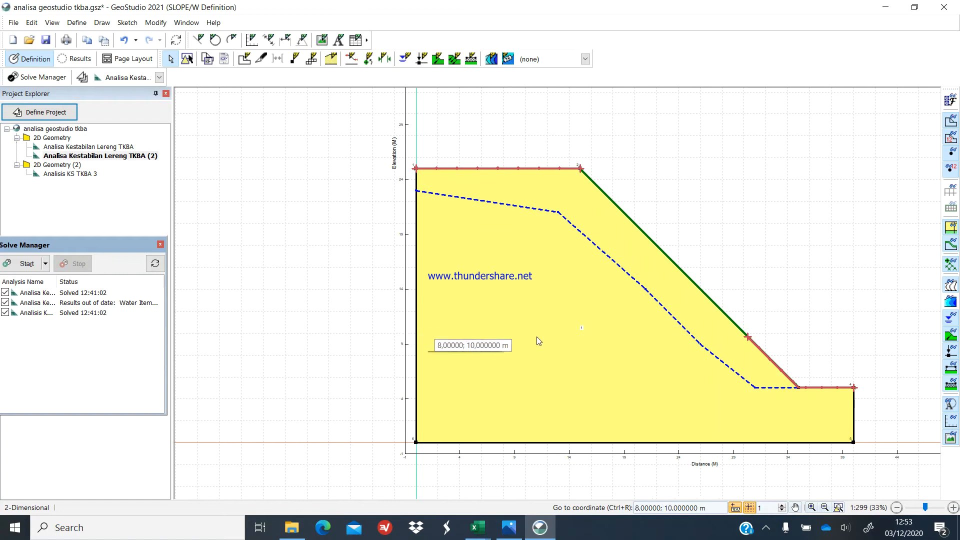
Delete the pasted piezometric line from the slope drawing with Modify Objects.
left_click(598, 245)
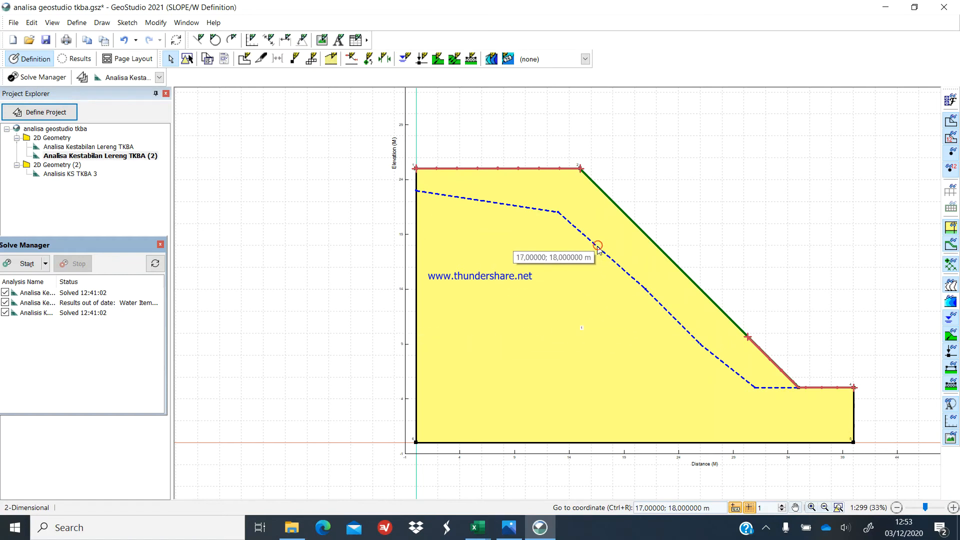
left_click(187, 59)
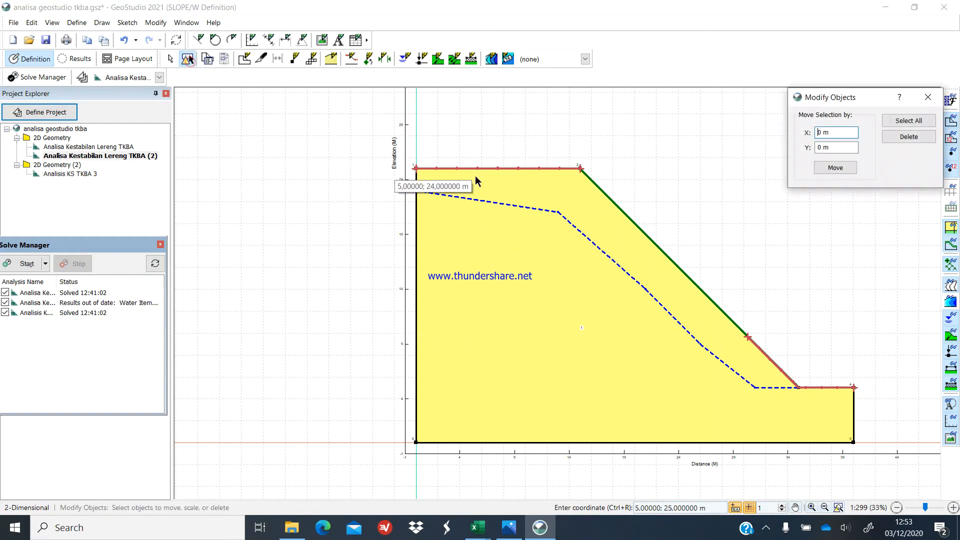
left_click(486, 202)
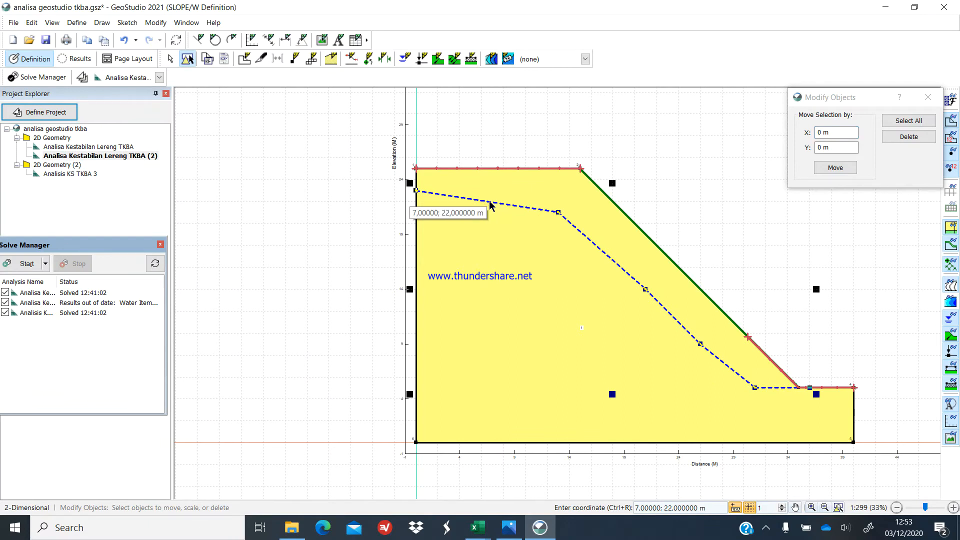
key("Delete")
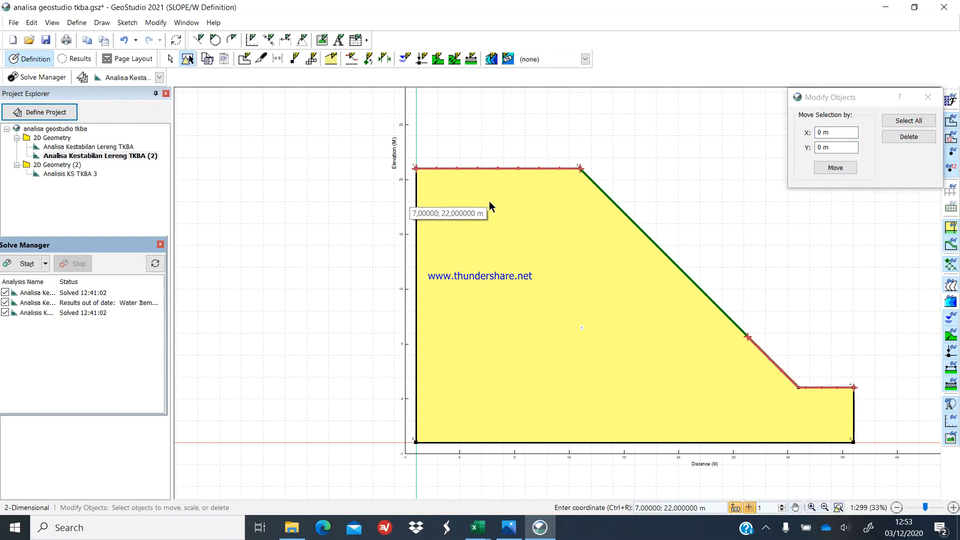
left_click(929, 97)
Draw piezometric line 1 for the lempung pasiran material, descending from about (0; 20) m on the vertical boundary to about (33; 7) m on the slope face.
left_click(101, 23)
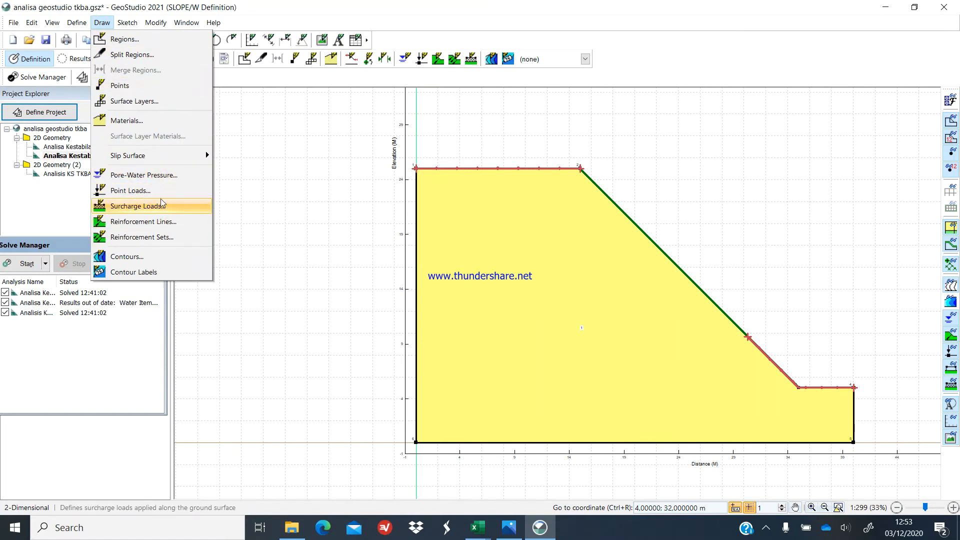
left_click(150, 175)
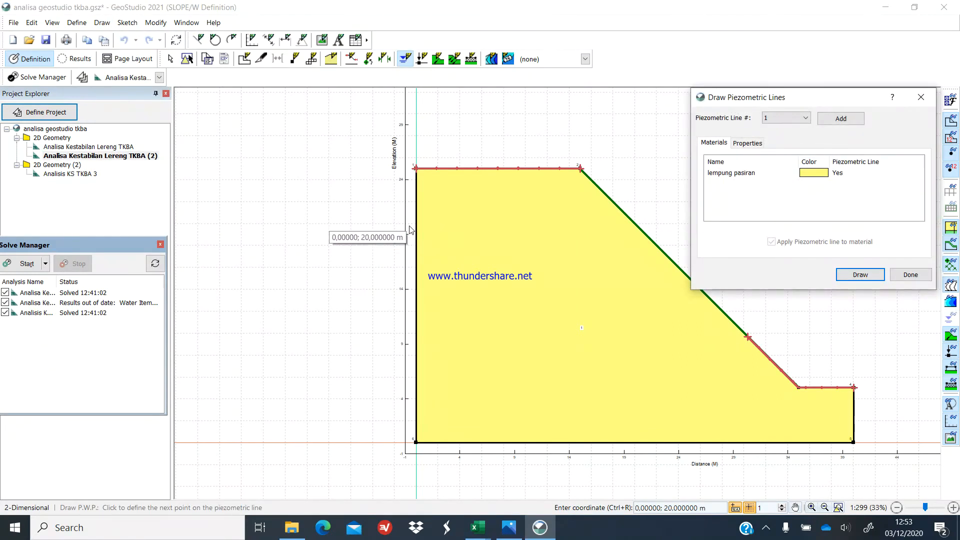
left_click(750, 175)
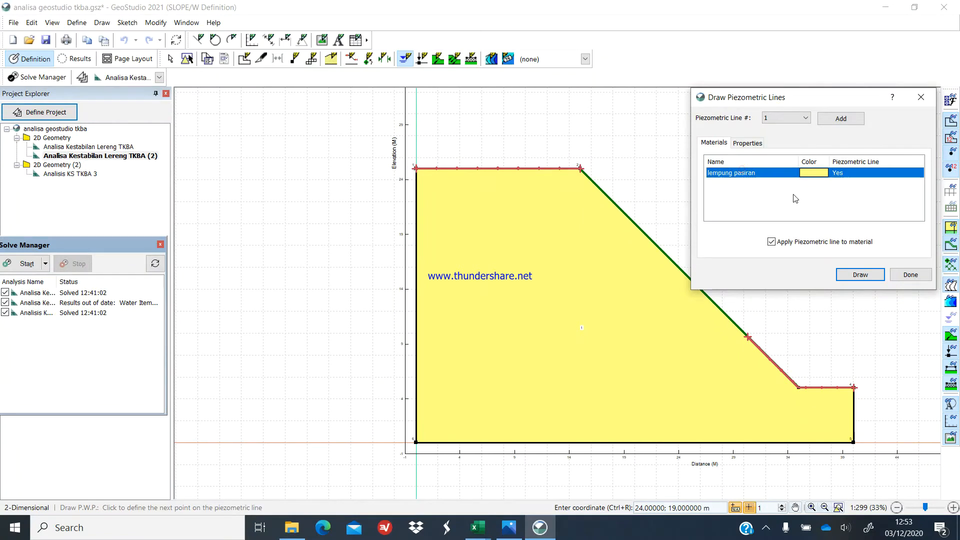
left_click(863, 274)
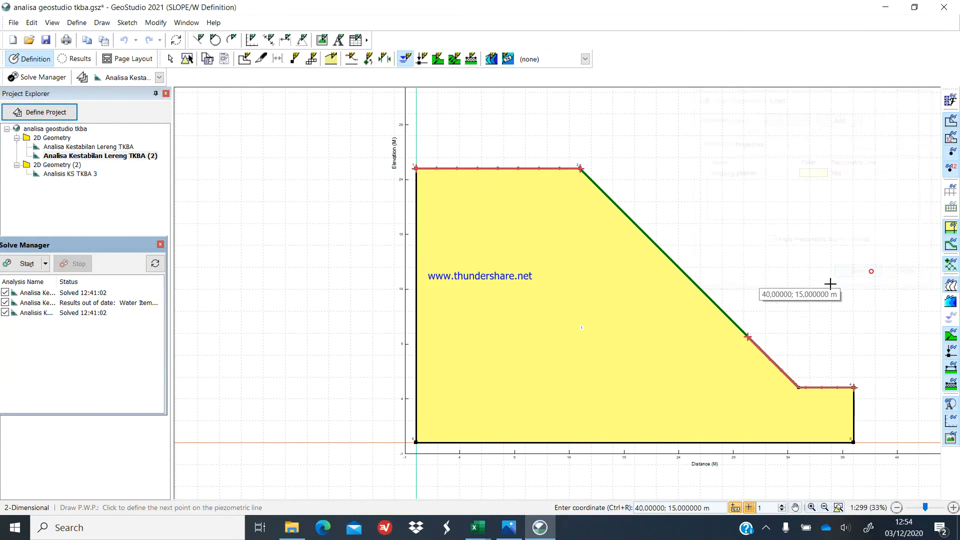
left_click(417, 225)
left_click(481, 234)
left_click(525, 245)
left_click(547, 256)
left_click(590, 288)
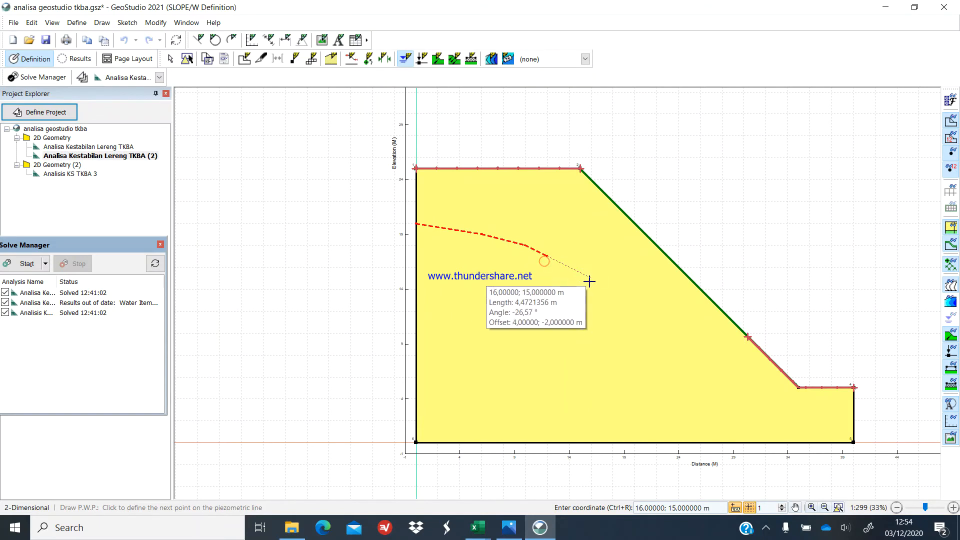
left_click(635, 300)
left_click(688, 344)
left_click(744, 364)
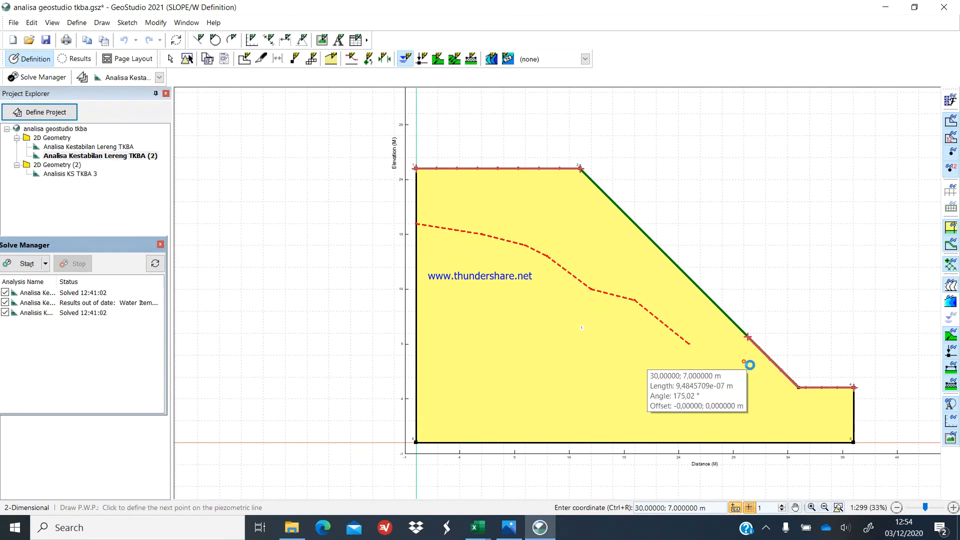
left_click(779, 367)
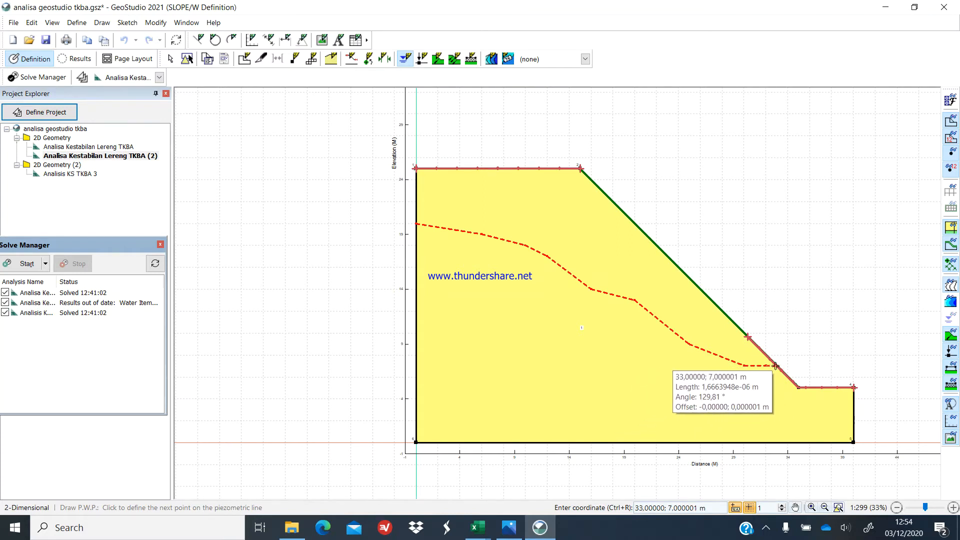
right_click(780, 368)
left_click(910, 274)
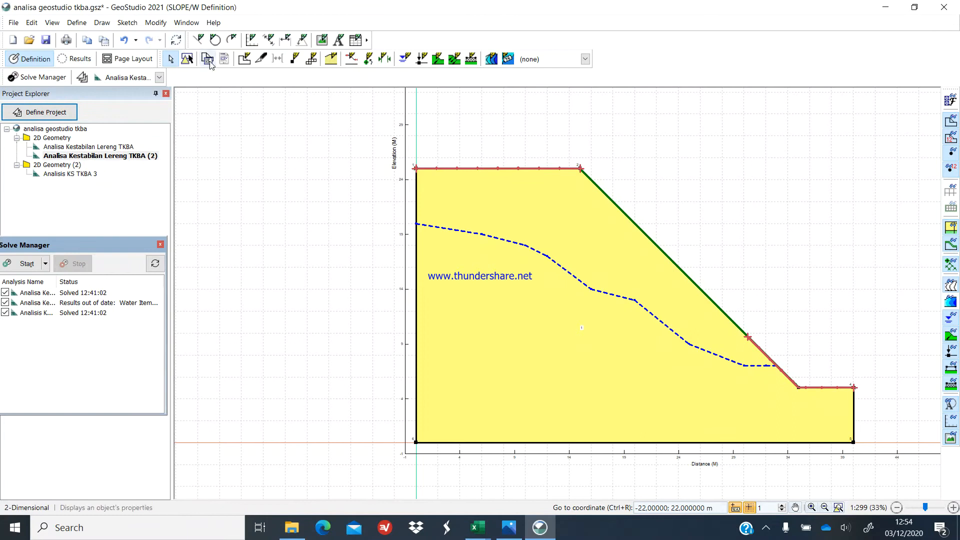
Delete the drawn piezometric line from the slope with Modify Objects and close the dialog.
left_click(187, 59)
left_click(539, 255)
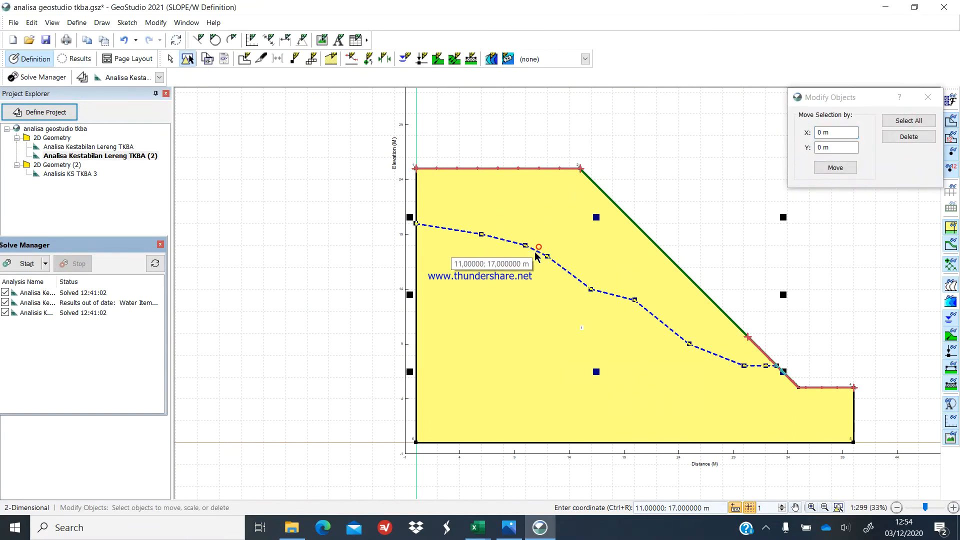
key("Delete")
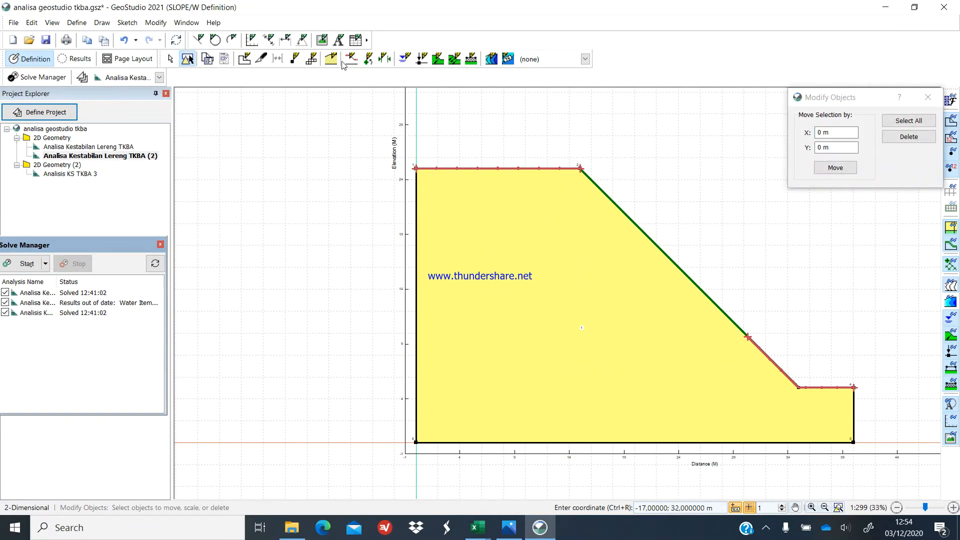
left_click(928, 96)
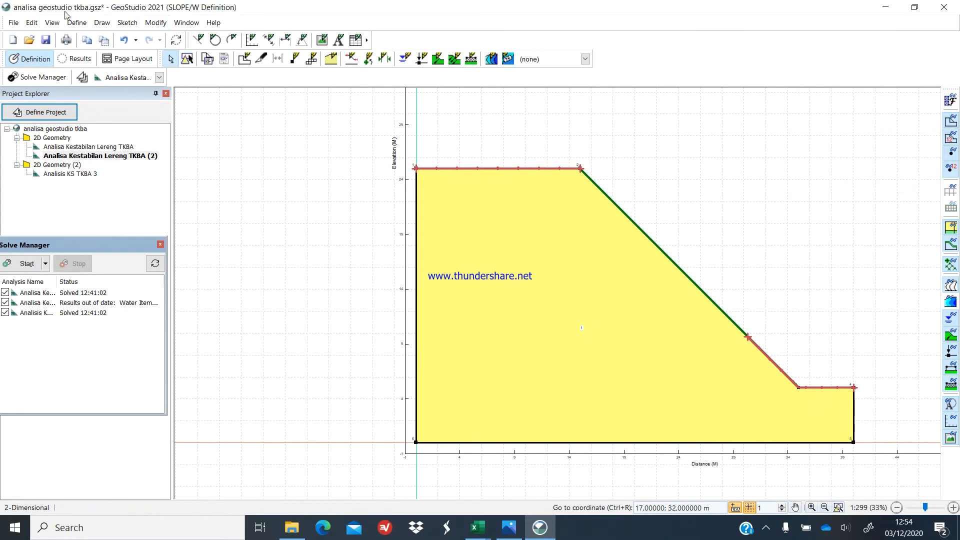
Add a piezometric line in the pore water pressure definition, paste the copied Excel coordinates as its points, and close the definition.
left_click(75, 24)
mouse_move(94, 26)
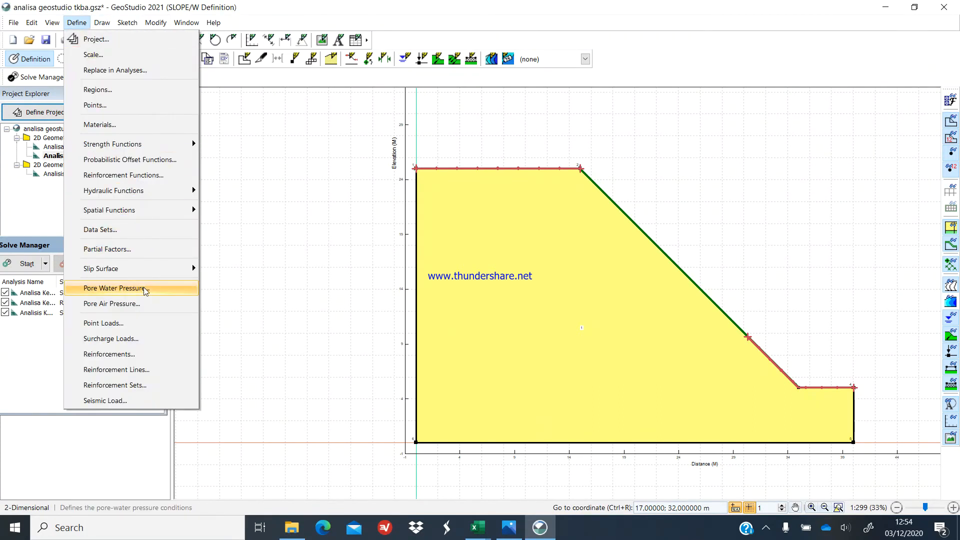
left_click(144, 287)
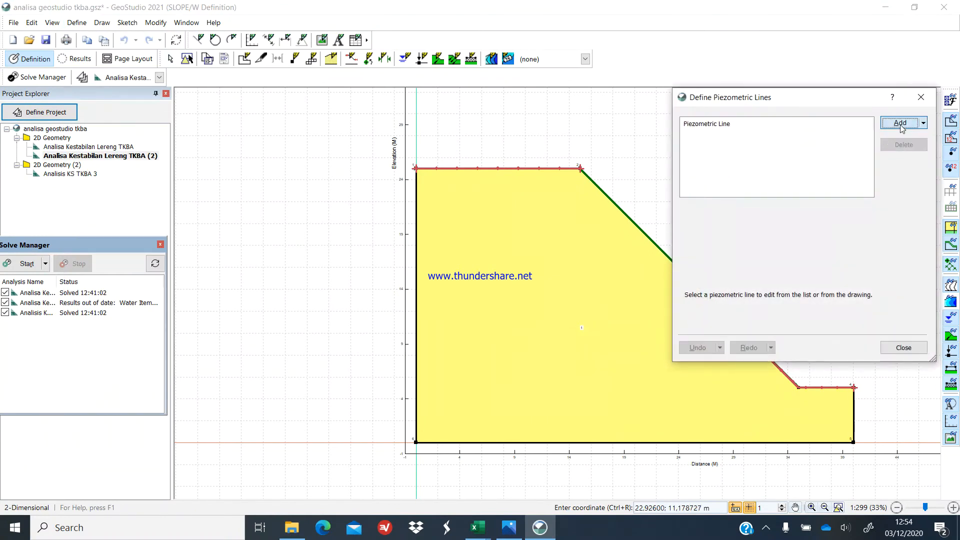
left_click(900, 122)
right_click(693, 246)
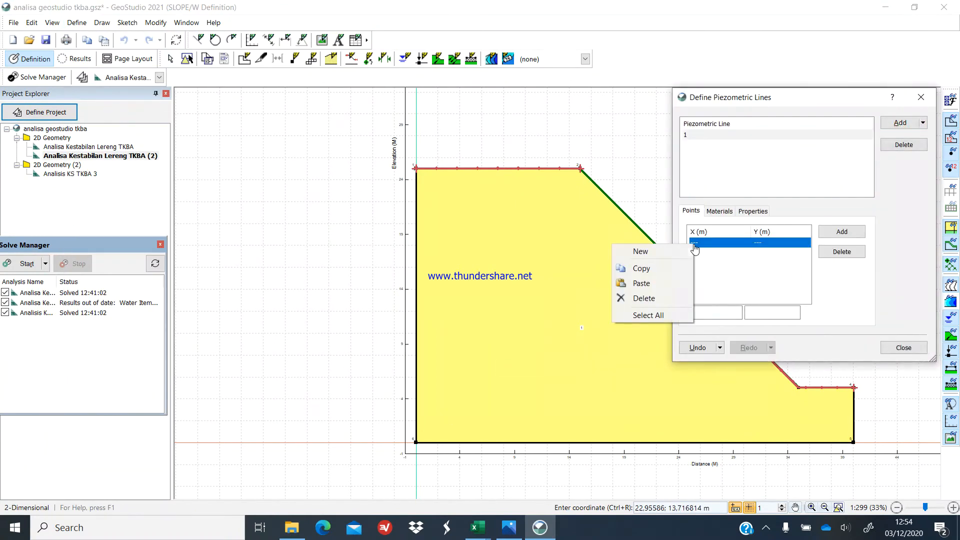
left_click(660, 283)
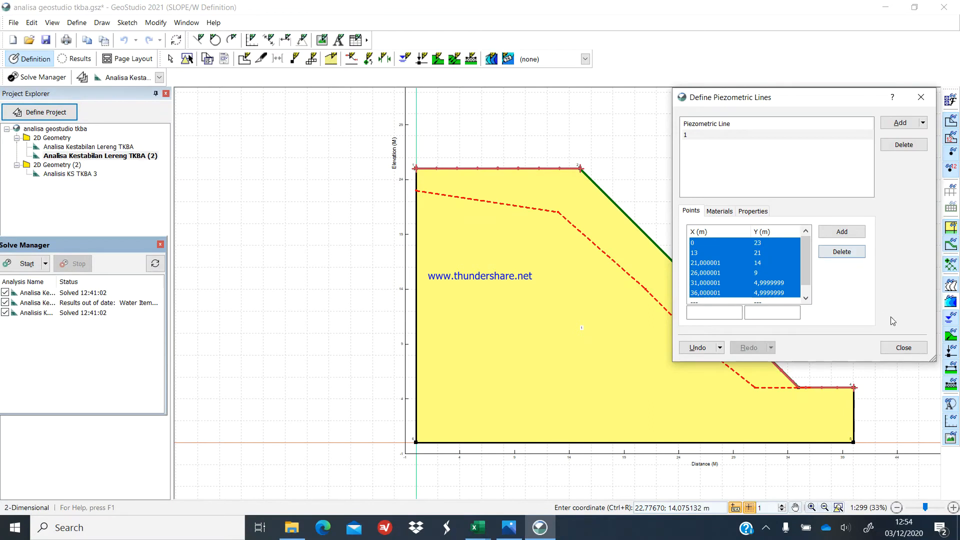
left_click(903, 346)
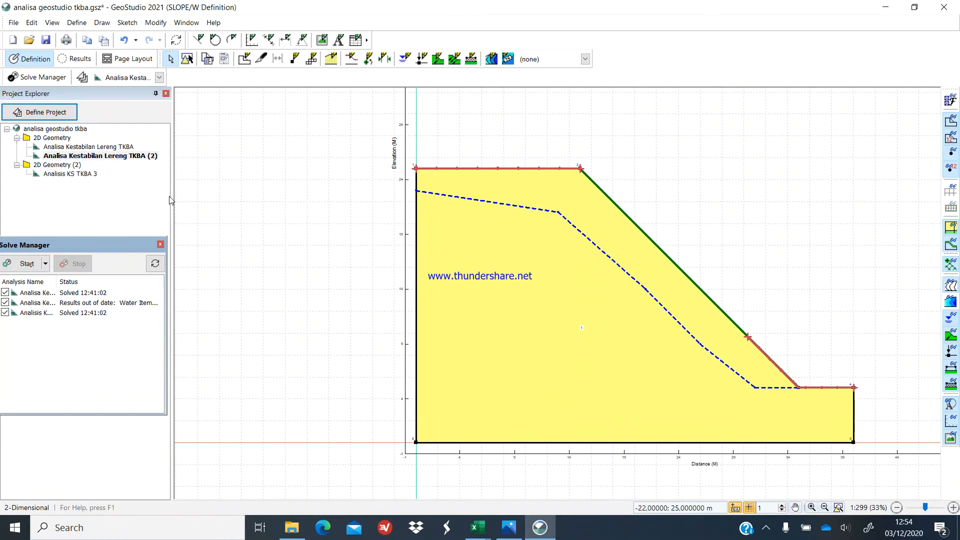
Solve all checked analyses and view the results of Analisa Kestabilan Lereng TKBA and Analisa Kestabilan Lereng TKBA (2).
left_click(8, 269)
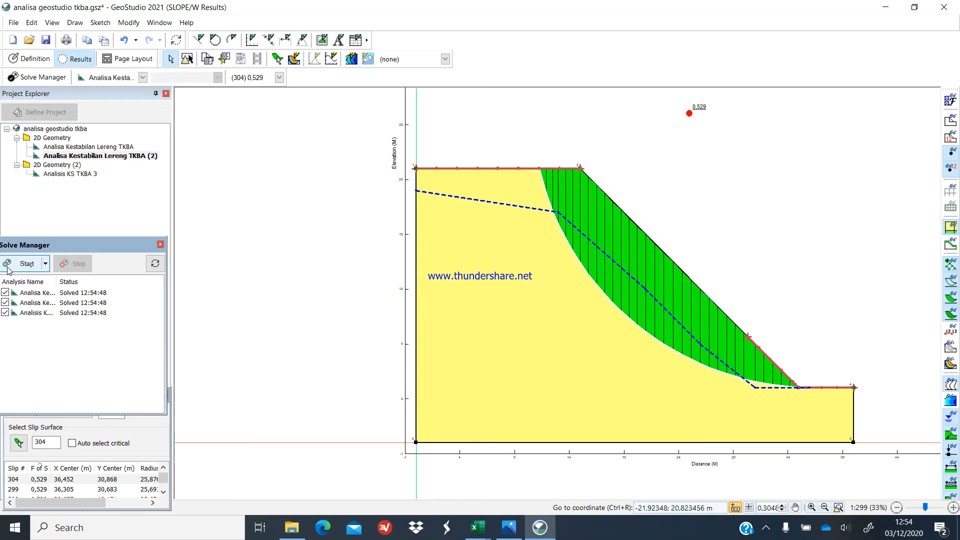
left_click(96, 147)
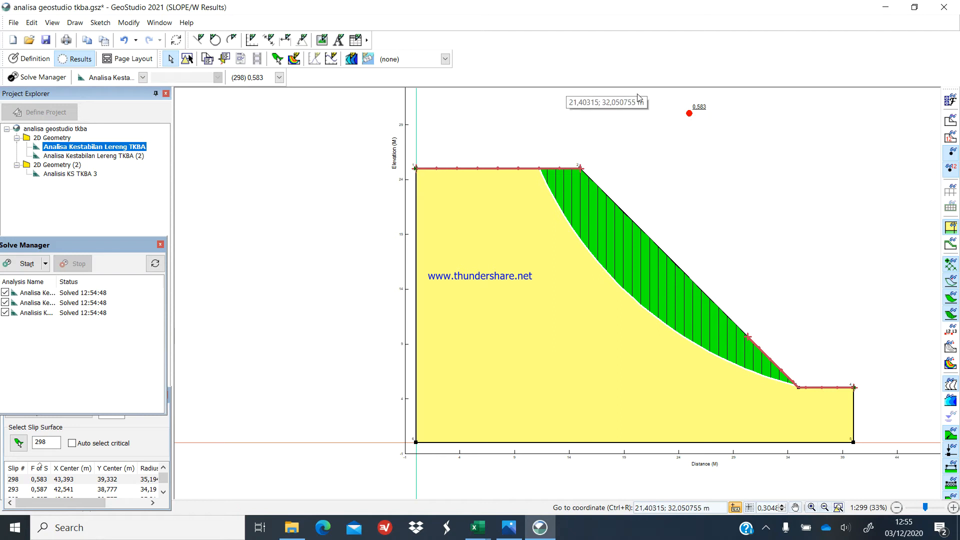
left_click(92, 155)
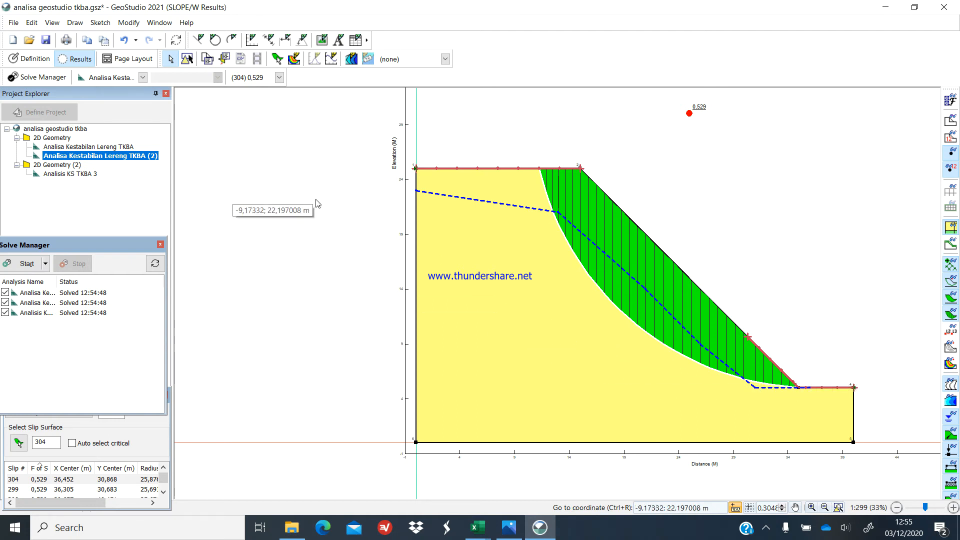
Compare the critical slip surface and safety factor of the TKBA analysis without groundwater against TKBA (2) with the piezometric line.
left_click(124, 147)
left_click(128, 154)
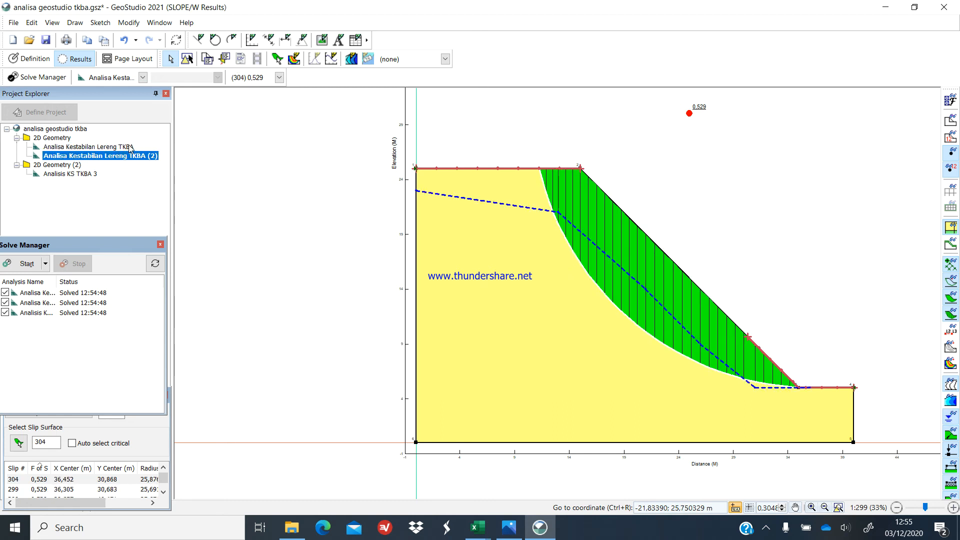
left_click(129, 147)
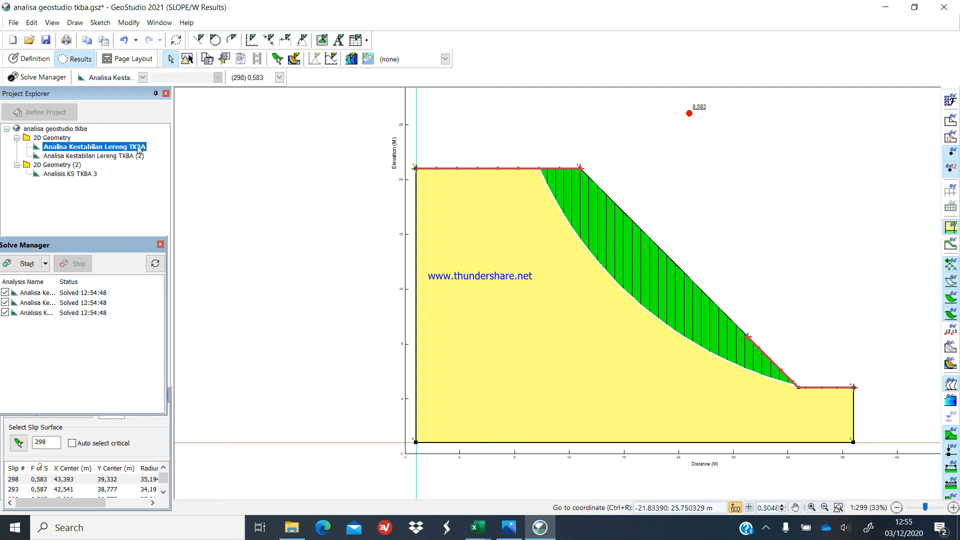
left_click(122, 156)
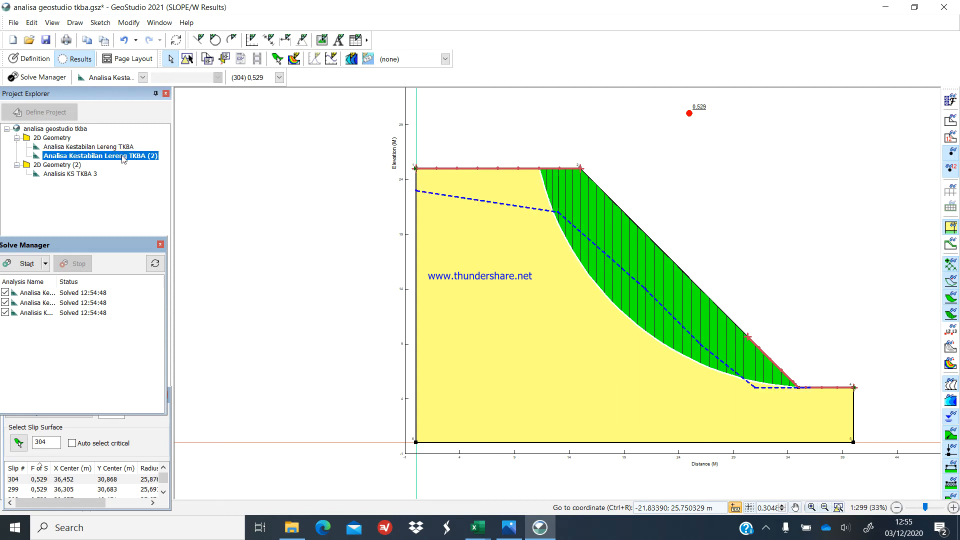
left_click(121, 146)
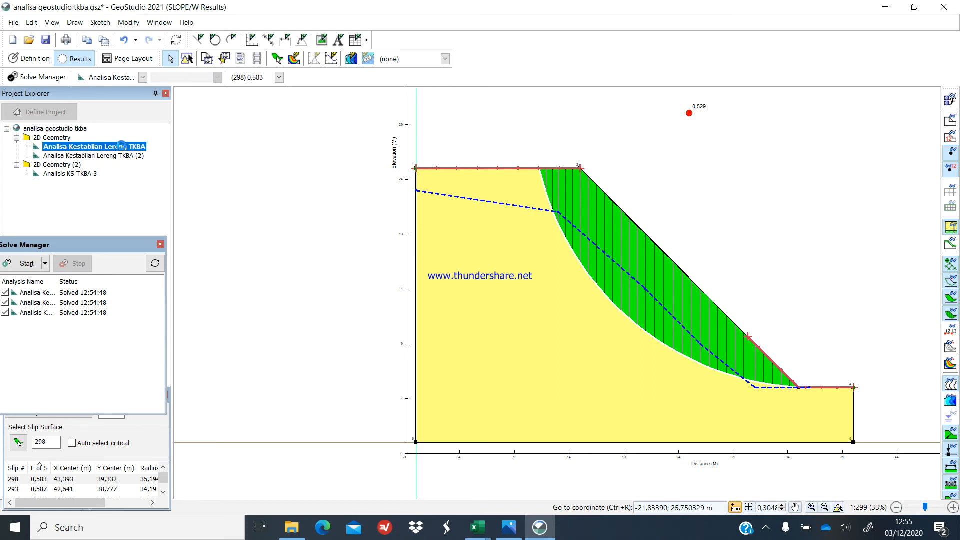
right_click(121, 147)
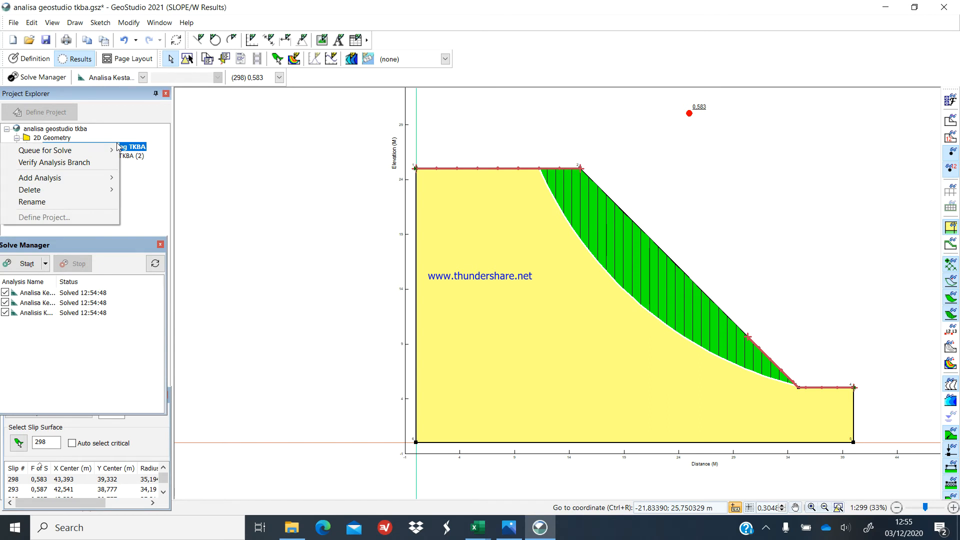
mouse_move(118, 150)
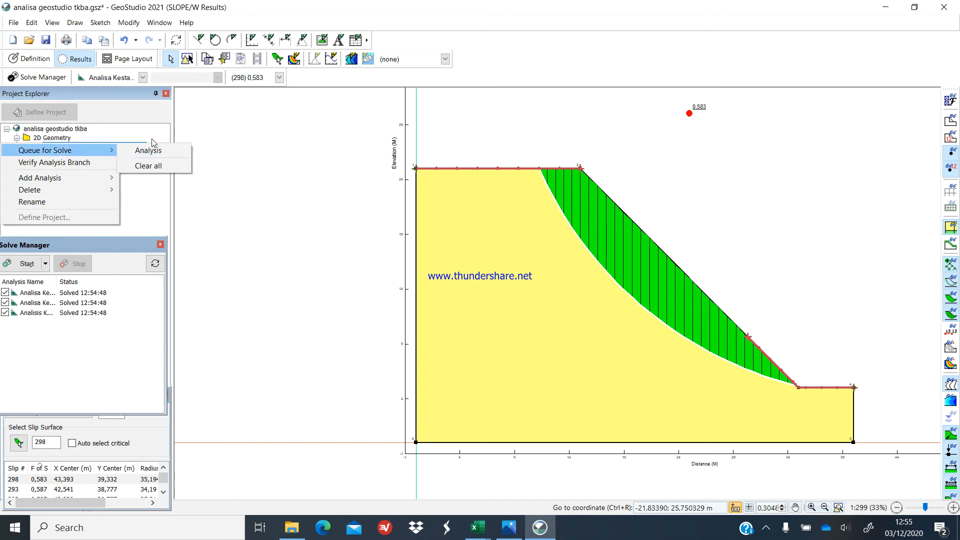
left_click(232, 146)
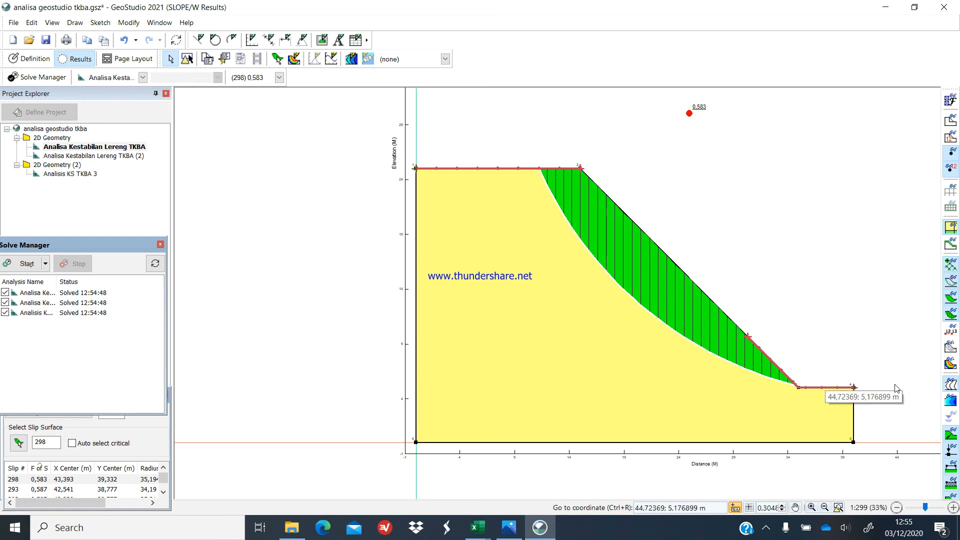
left_click(119, 156)
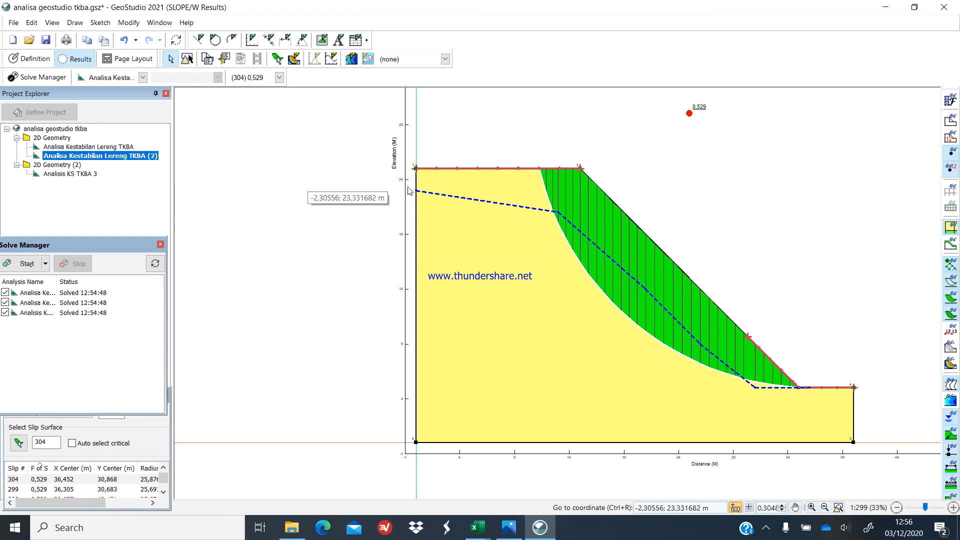
Clone the Analisa Kestabilan Lereng TKBA analysis and show the copy in Definition View.
right_click(107, 148)
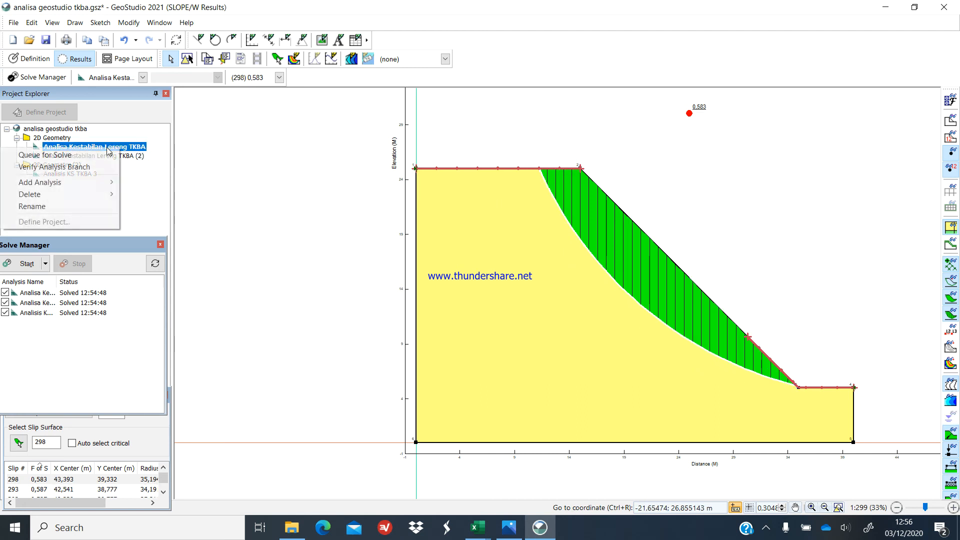
mouse_move(114, 189)
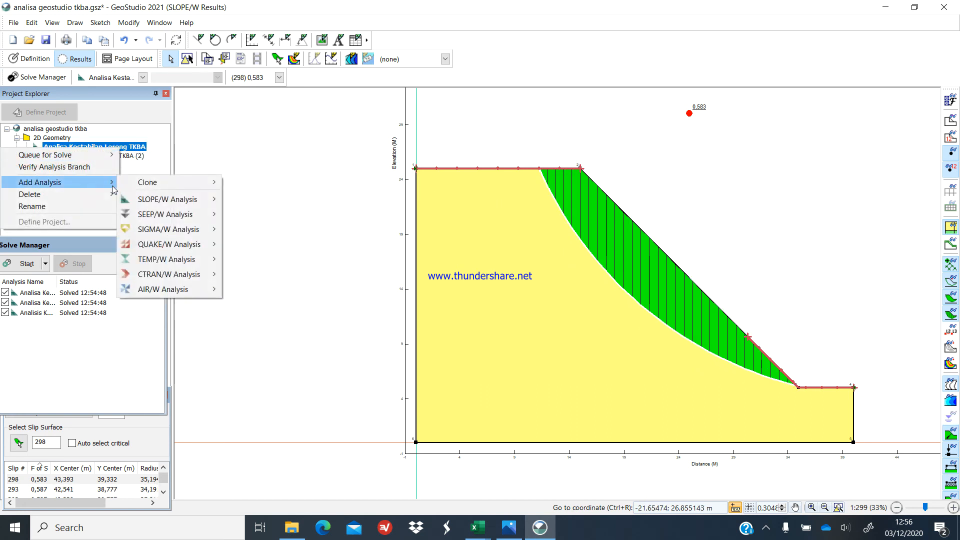
mouse_move(197, 183)
left_click(255, 183)
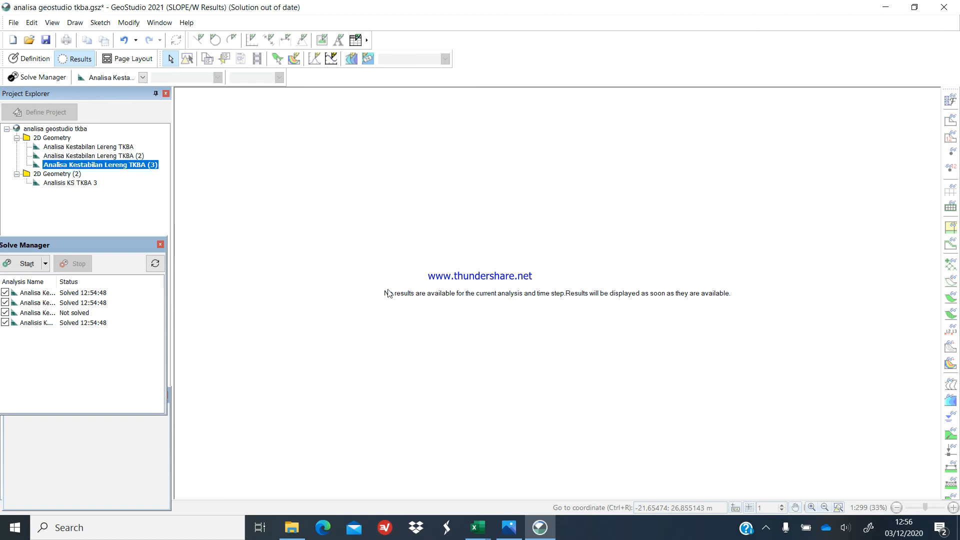
left_click(170, 23)
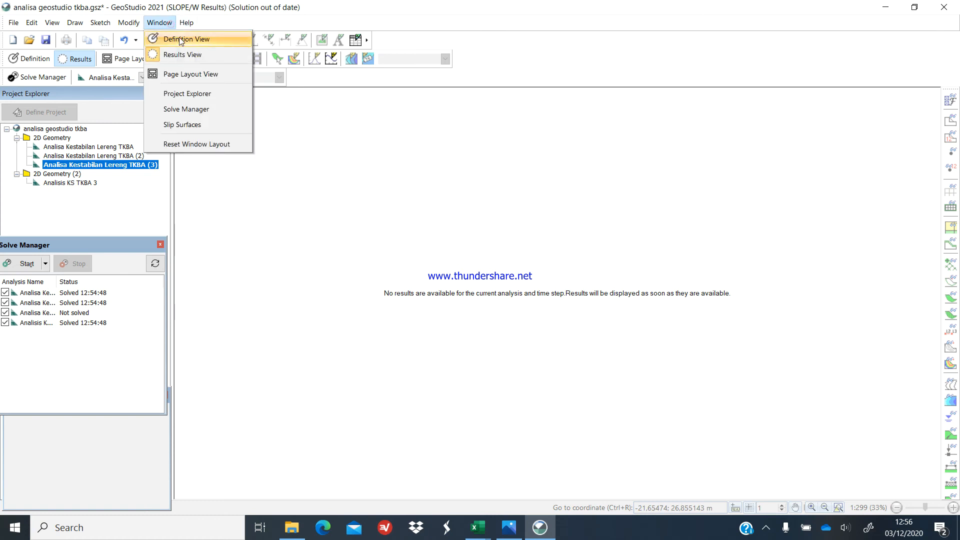
left_click(179, 39)
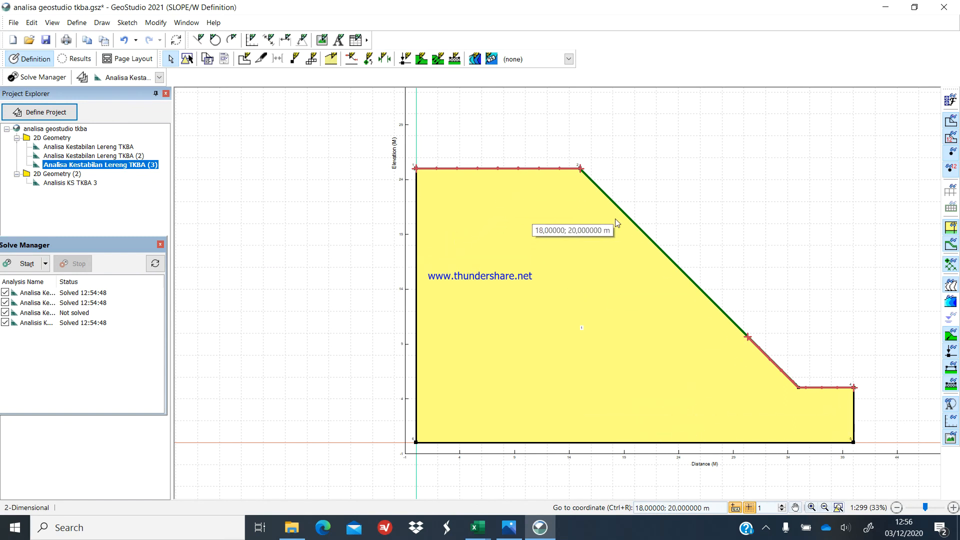
Compare the definitions of the three TKBA analyses with one another and with their shared 2D Geometry.
left_click(118, 156)
left_click(123, 147)
left_click(124, 156)
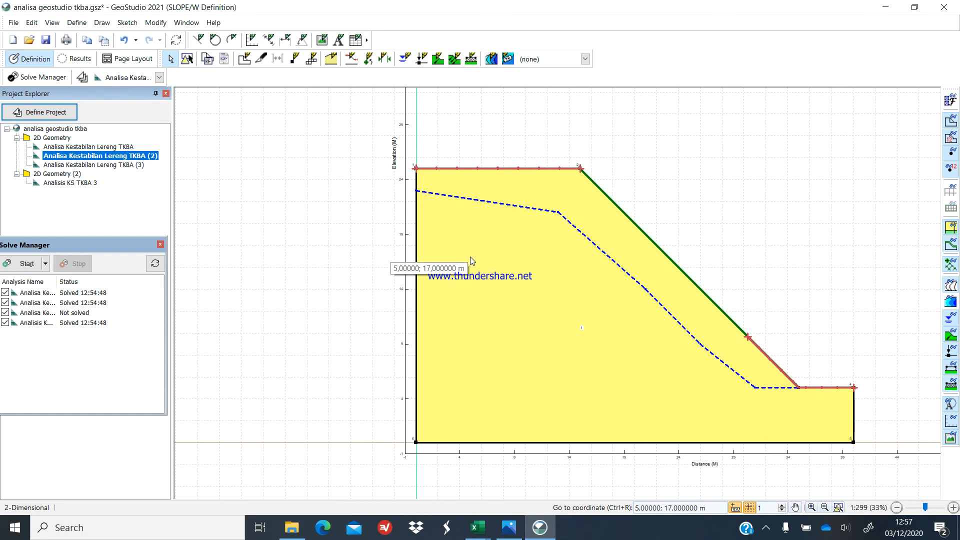
left_click(131, 165)
left_click(129, 146)
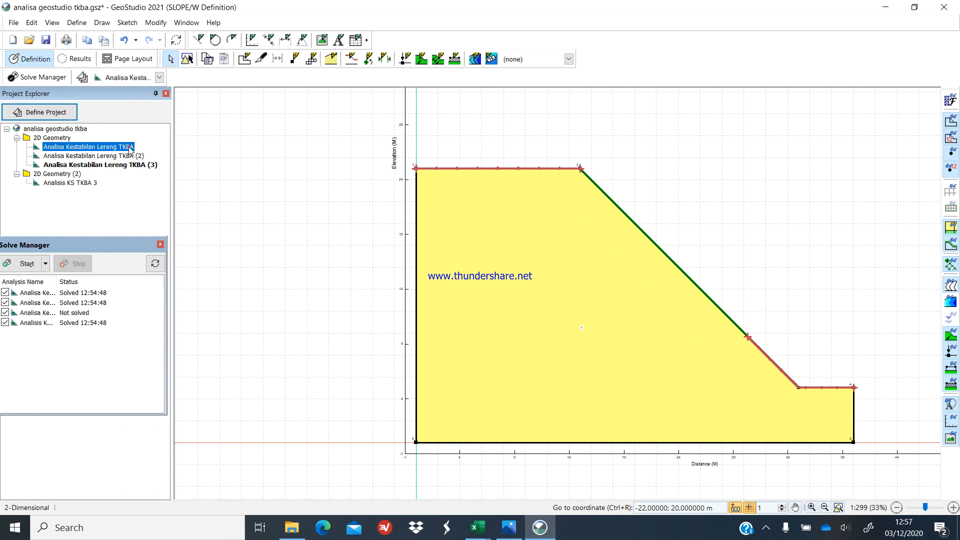
left_click(128, 155)
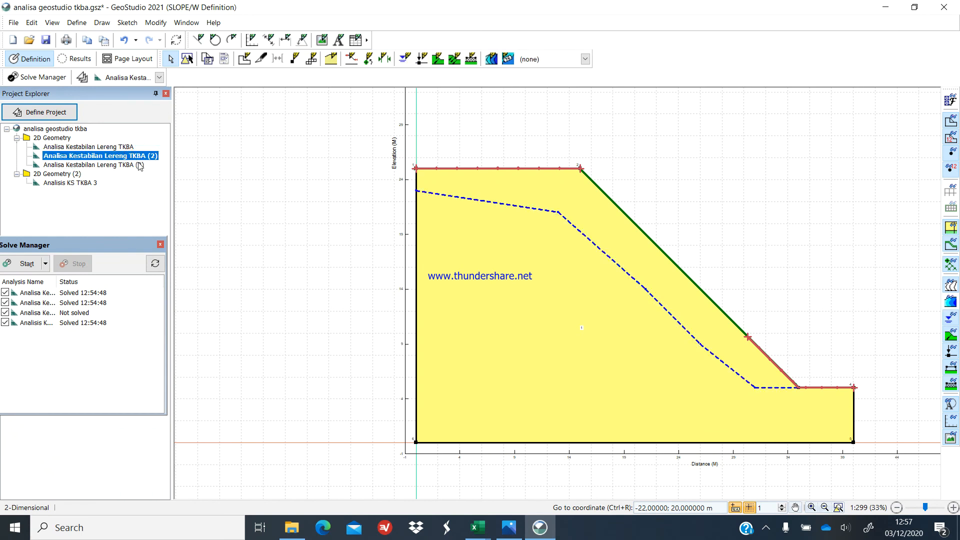
left_click(139, 165)
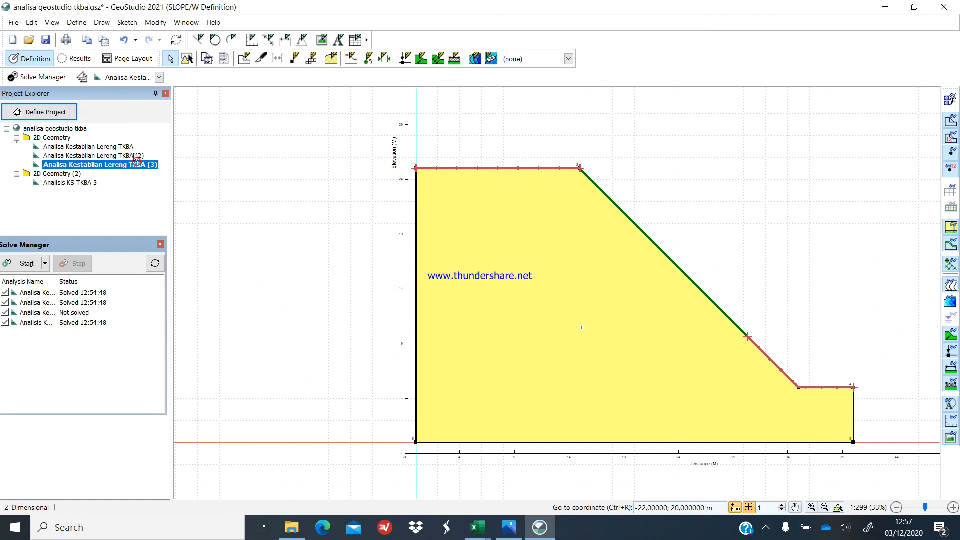
left_click(127, 147)
left_click(123, 156)
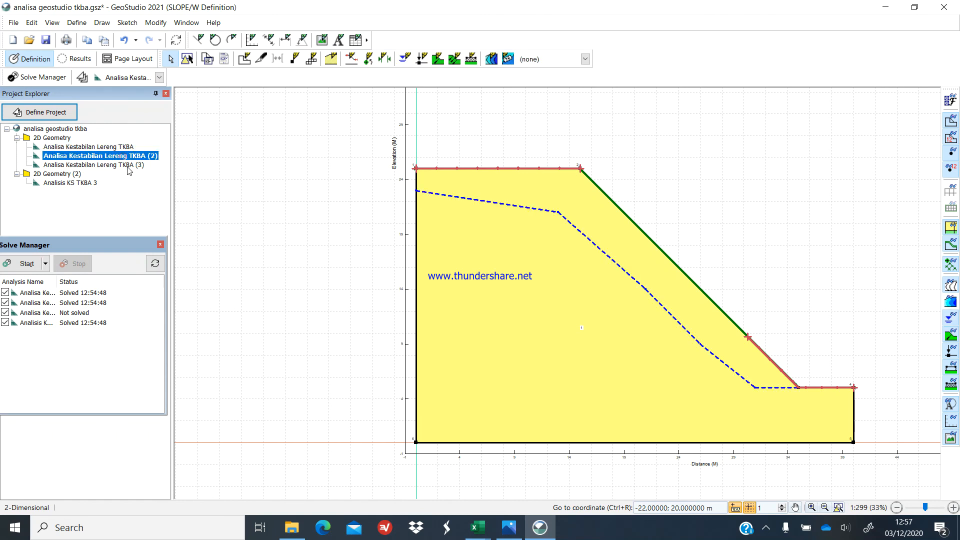
left_click(128, 167)
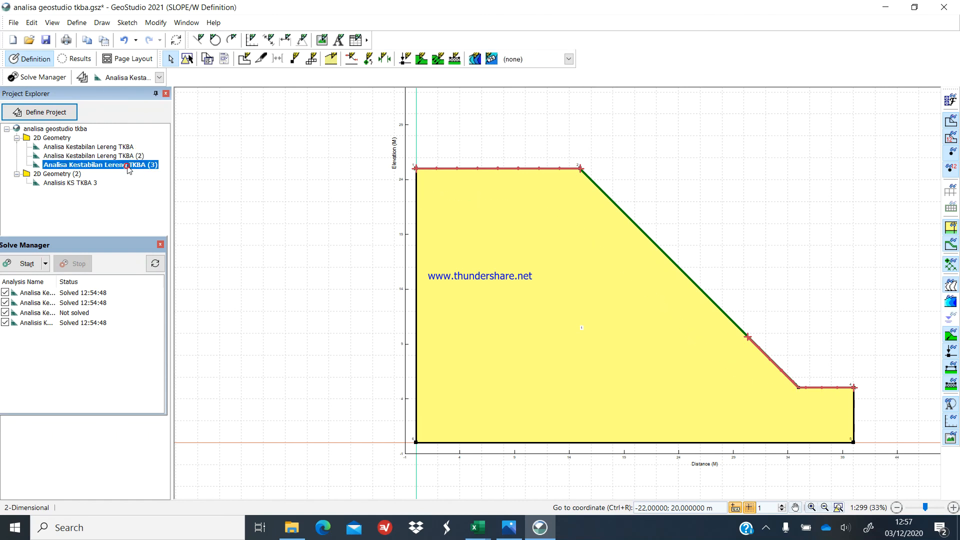
left_click(55, 138)
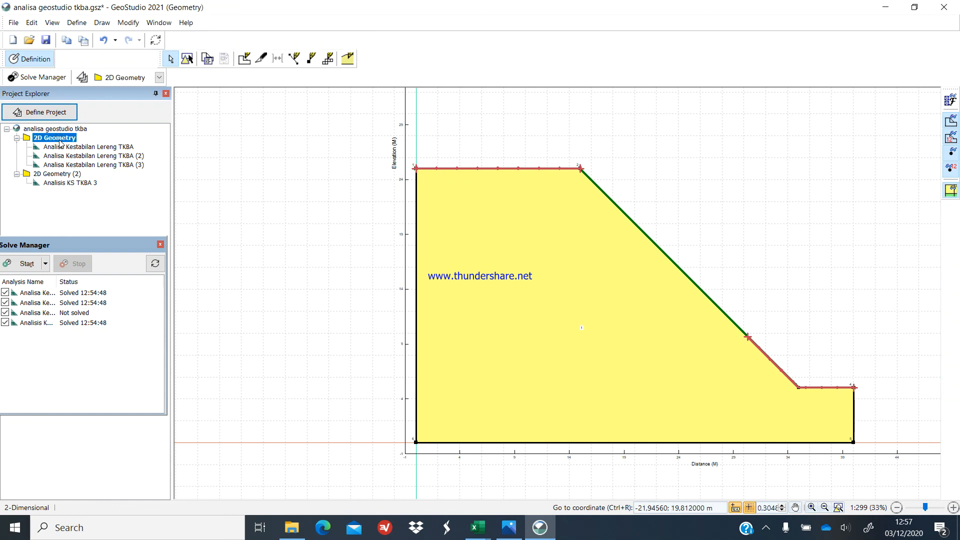
Show Analisa Kestabilan Lereng TKBA (2) in Results View to examine its slip surface with the piezometric line.
left_click(92, 156)
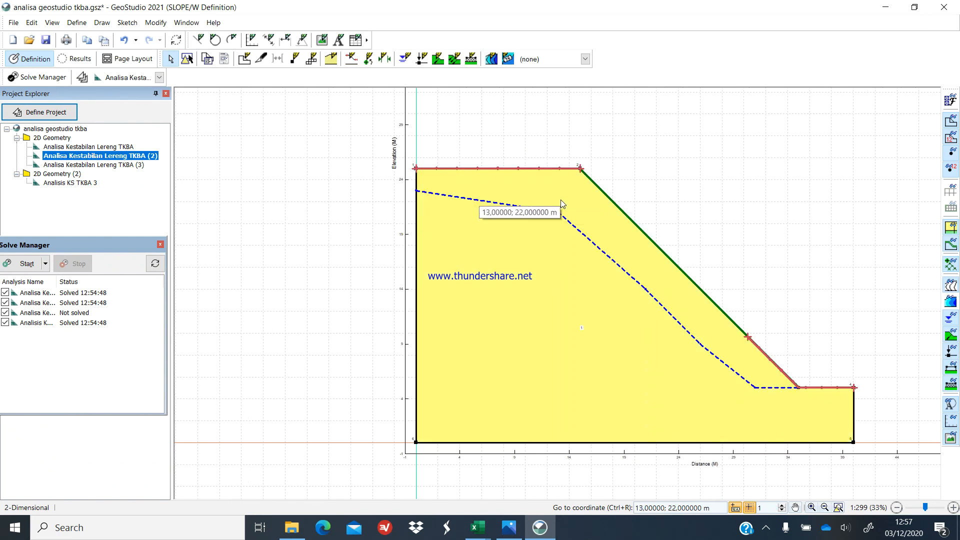
left_click(186, 23)
left_click(211, 56)
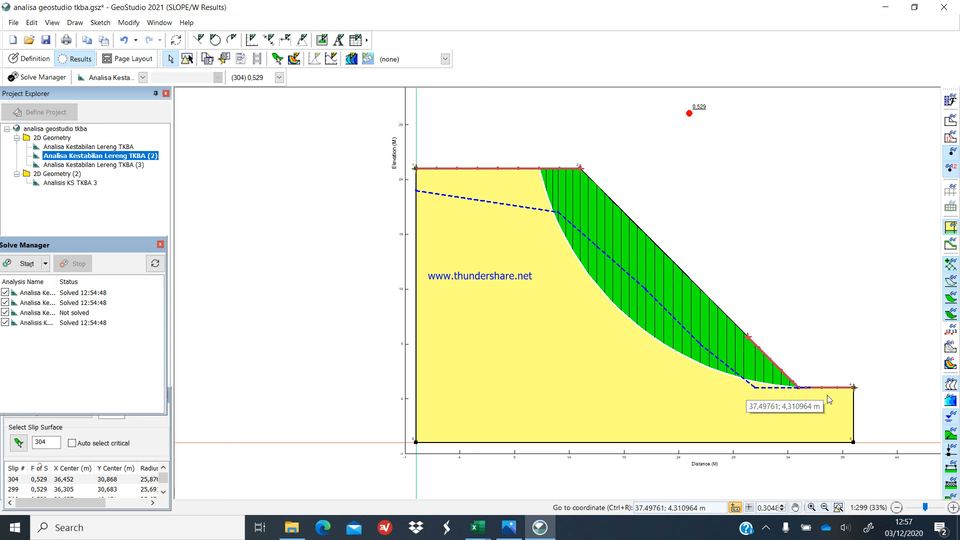
left_click(768, 534)
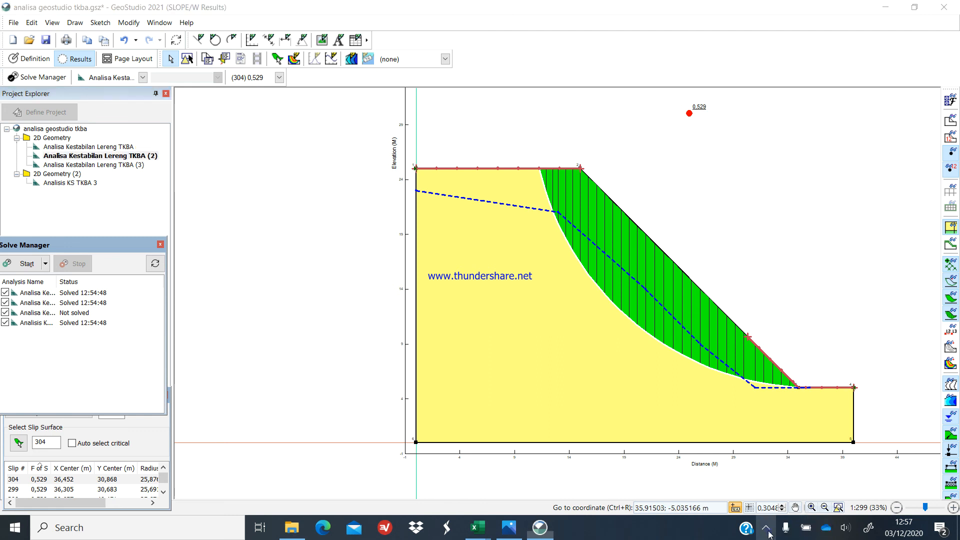